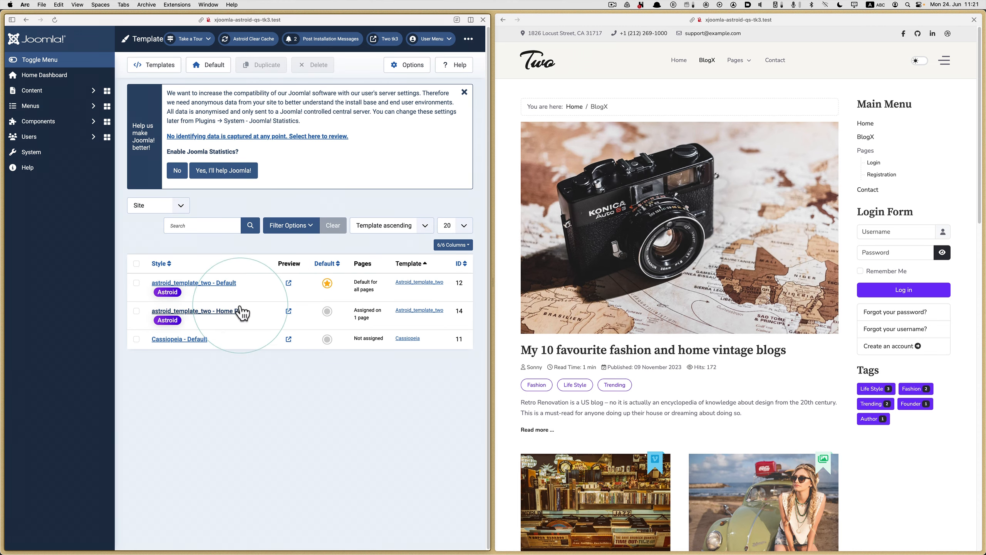
Step: Open the layout of the astroid_template_two - Default style and enable the Banner element in the Banner Section
left_click(233, 286)
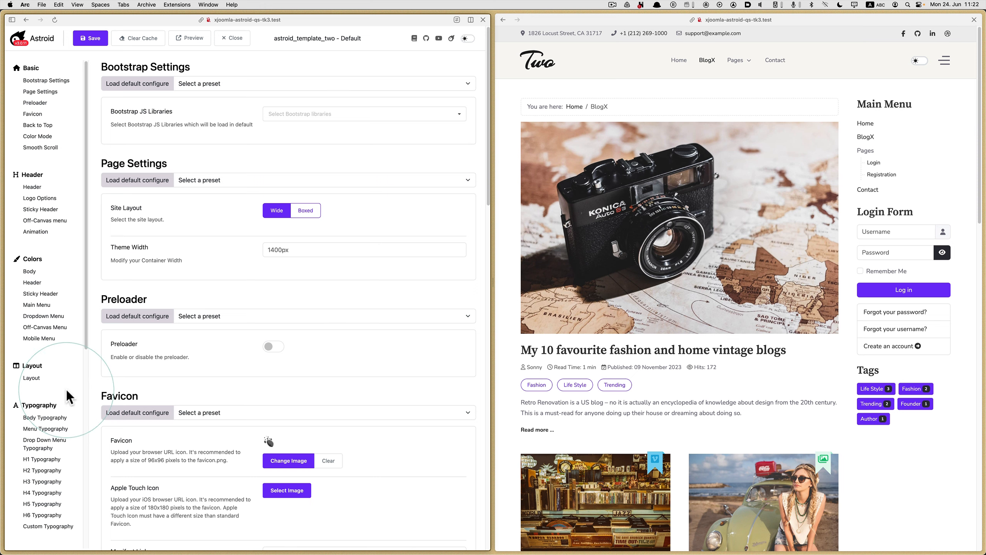
scroll(66, 388, "down", 10)
scroll(64, 355, "up", 8)
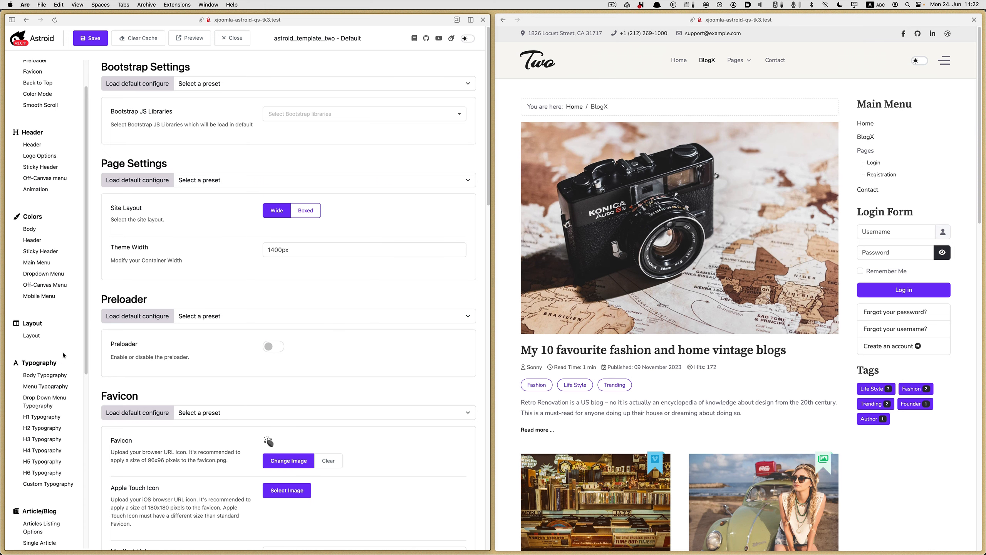
left_click(32, 336)
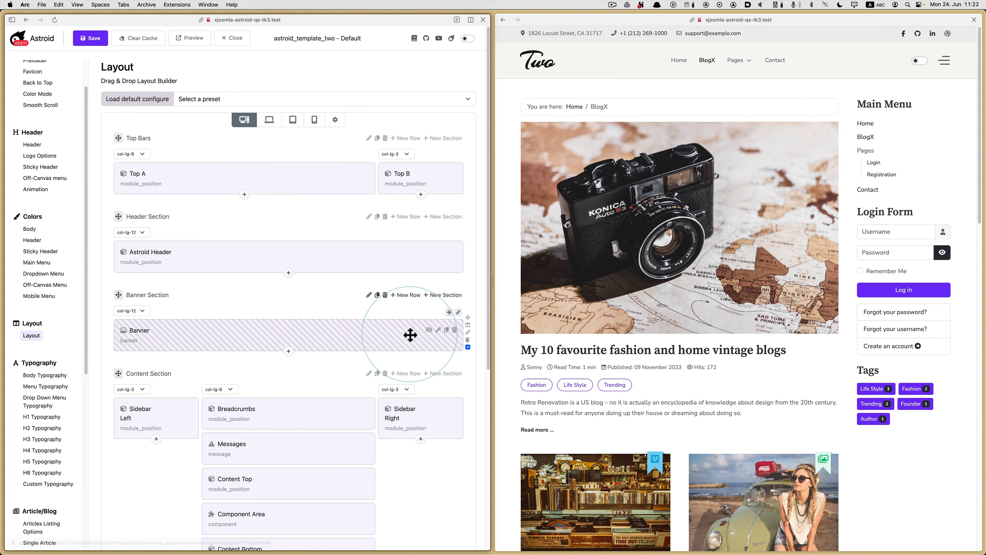
left_click(428, 330)
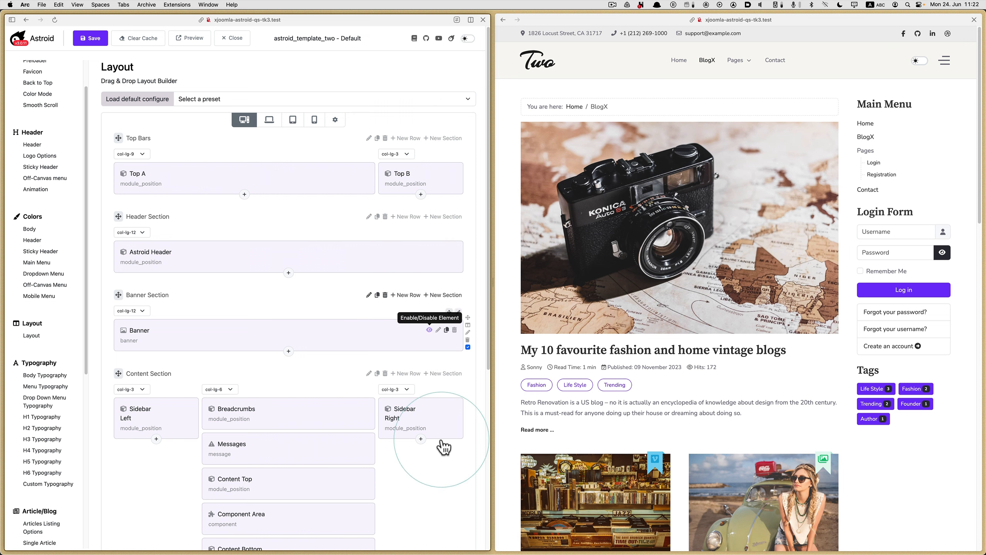
Step: Reload the site's blog page with ?tp=1 appended to its address to display the module positions
left_click(840, 71)
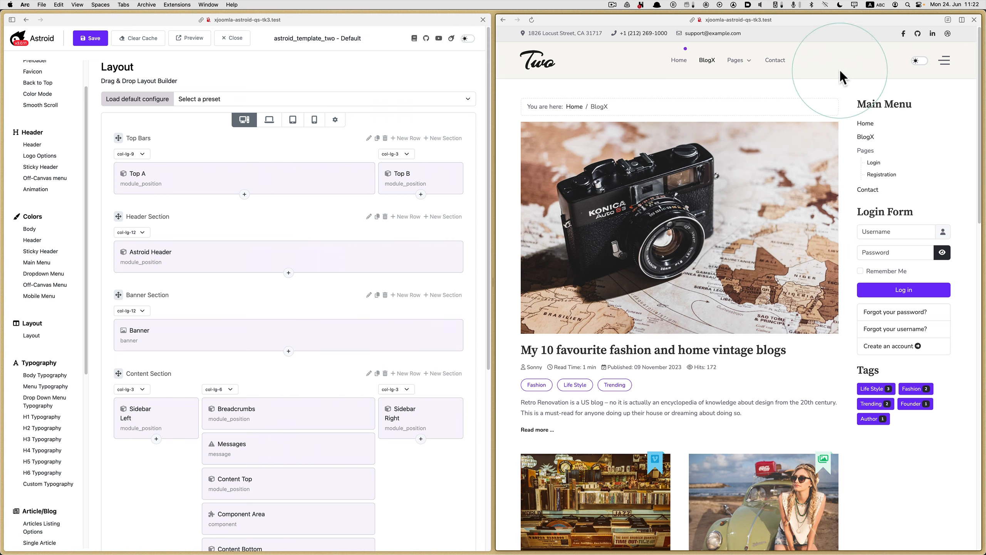
left_click(766, 21)
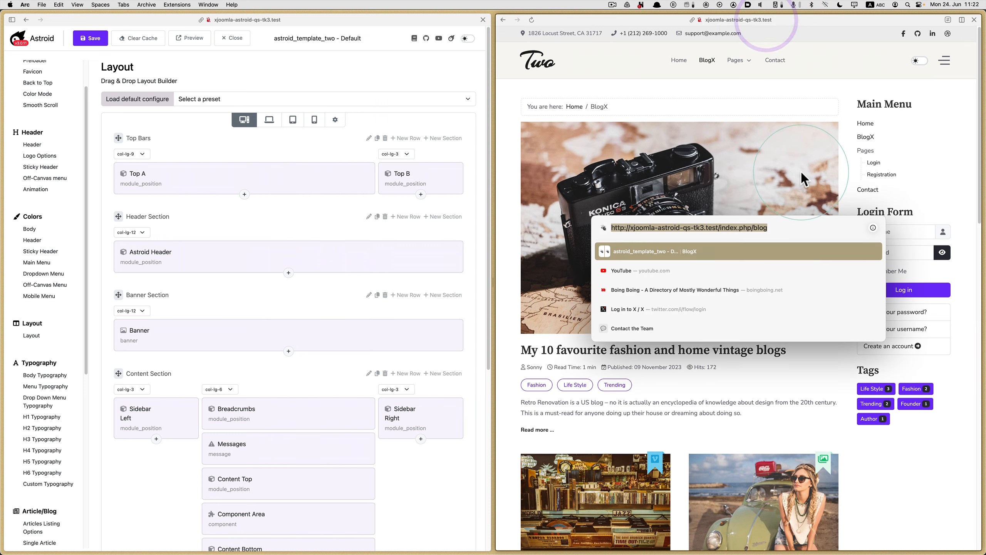
left_click(787, 228)
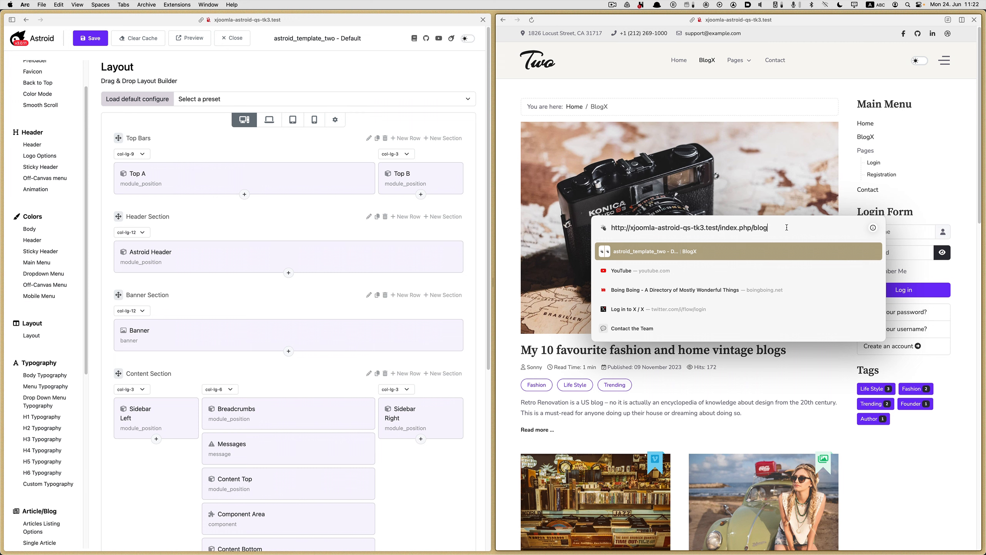
type("?")
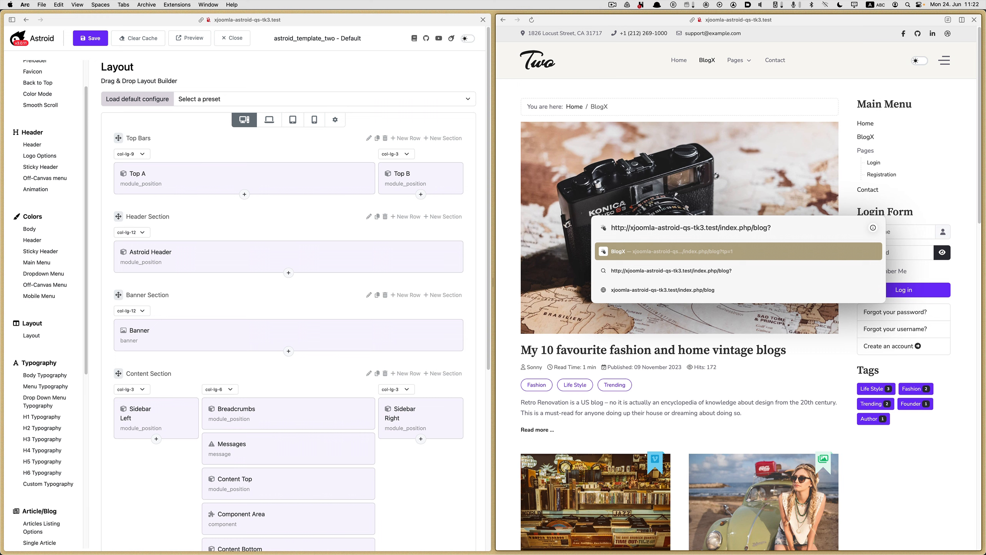
type("=")
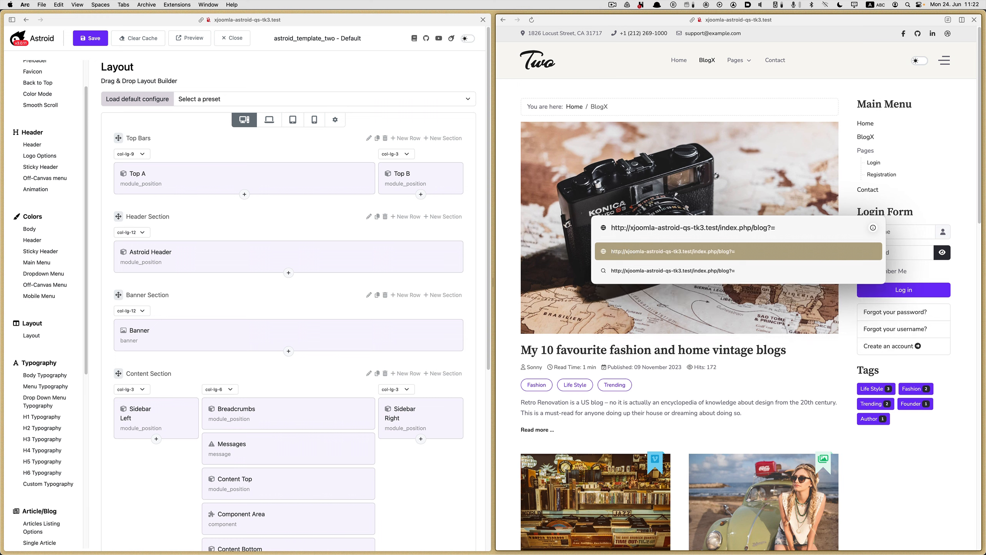
key("BackSpace")
type("t")
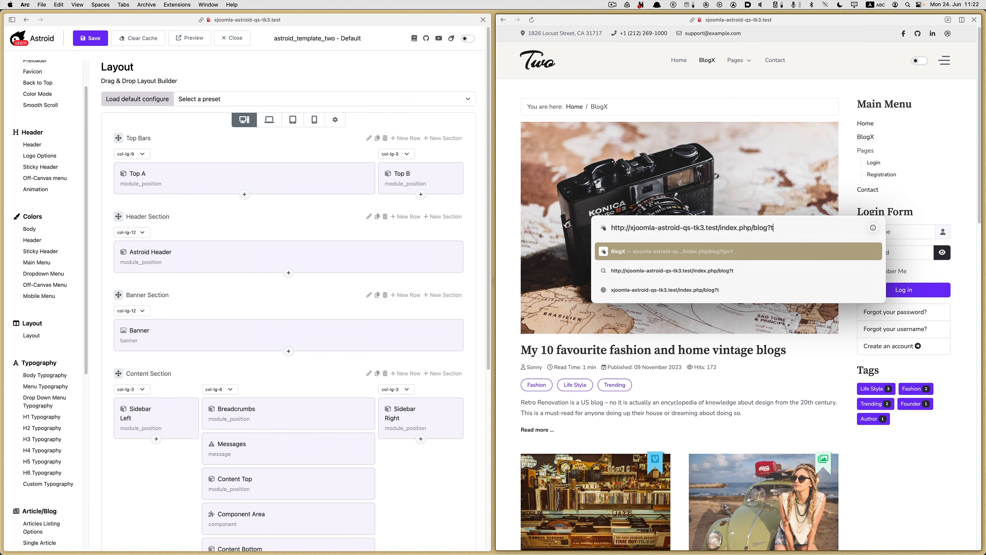
type("p=1")
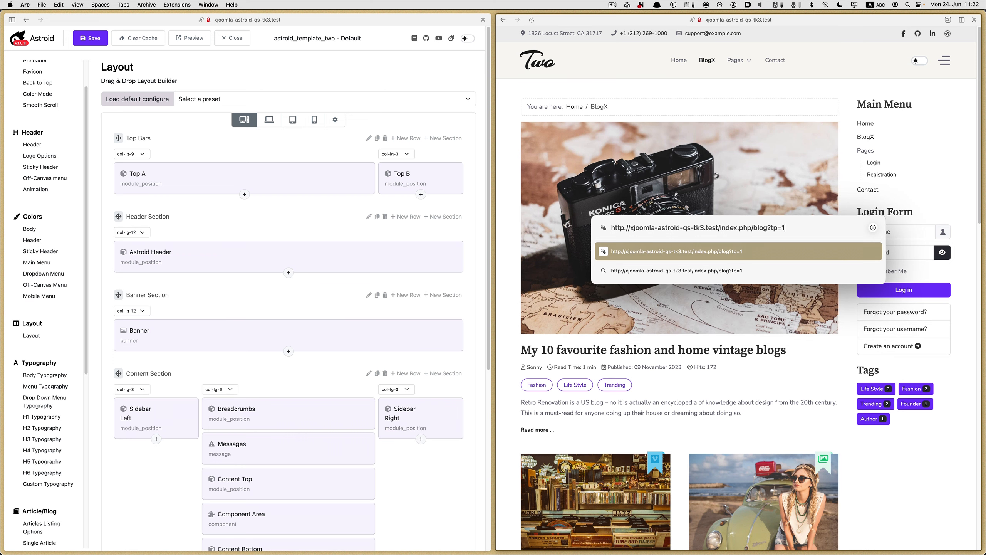
key("Return")
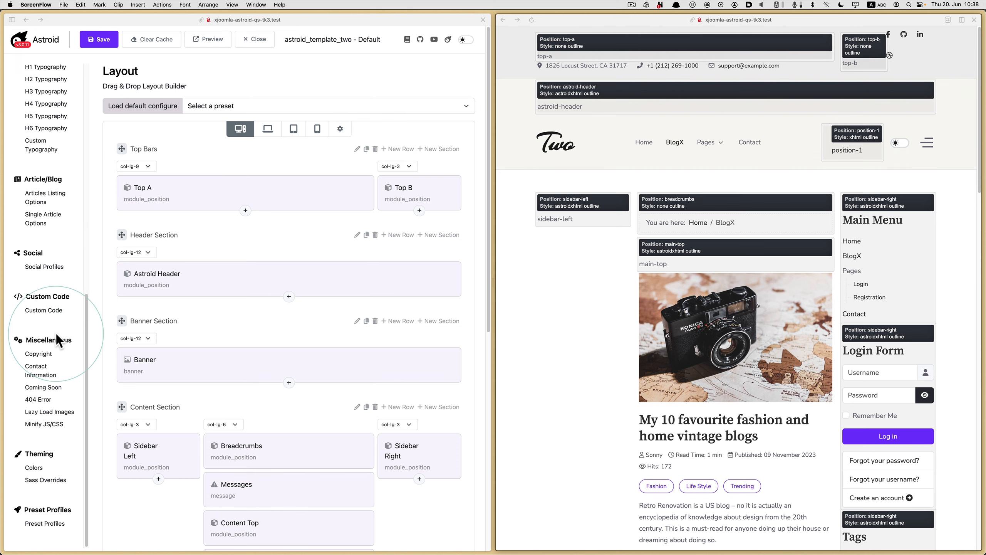
Step: Check which module positions are assigned to the template's contact information and social profiles, and which positions are available
left_click(40, 370)
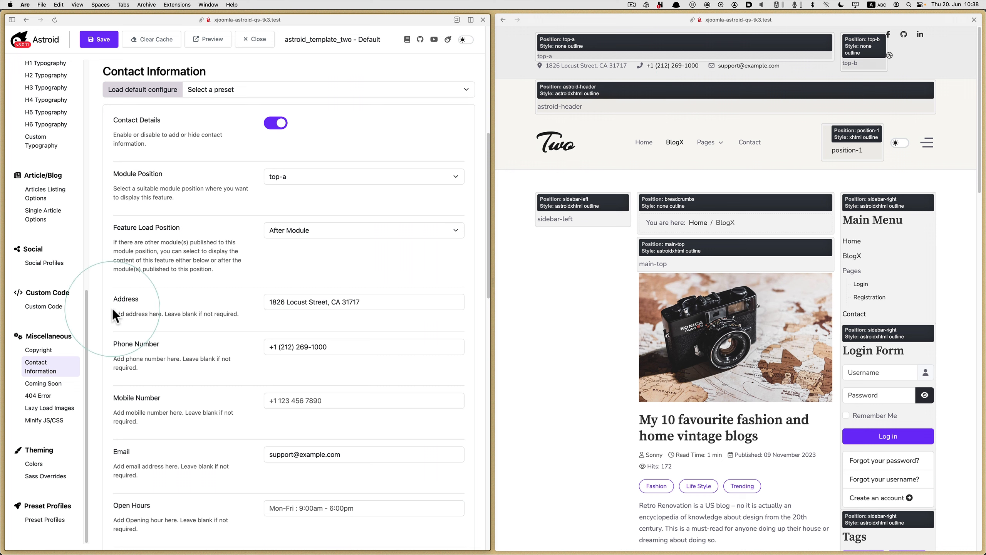
left_click(32, 265)
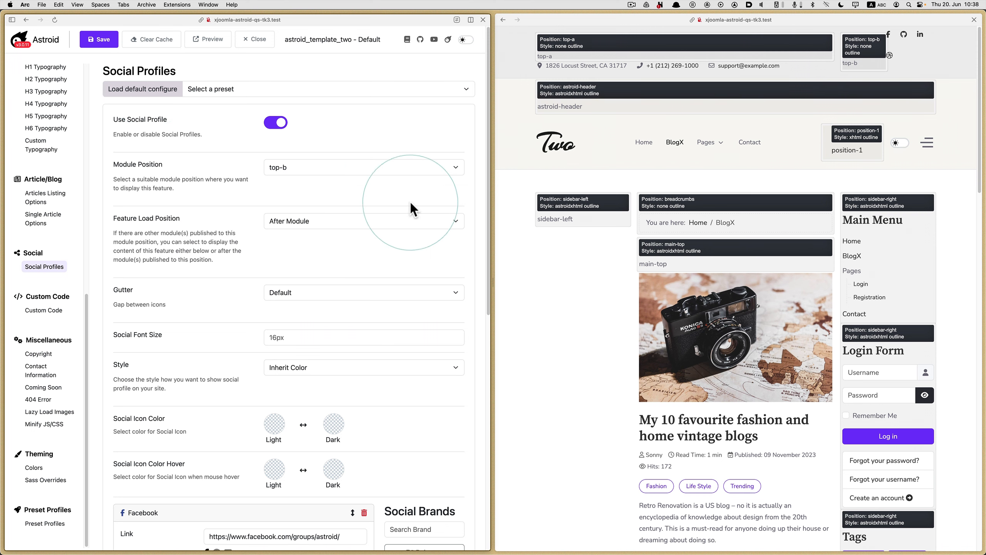
left_click(402, 168)
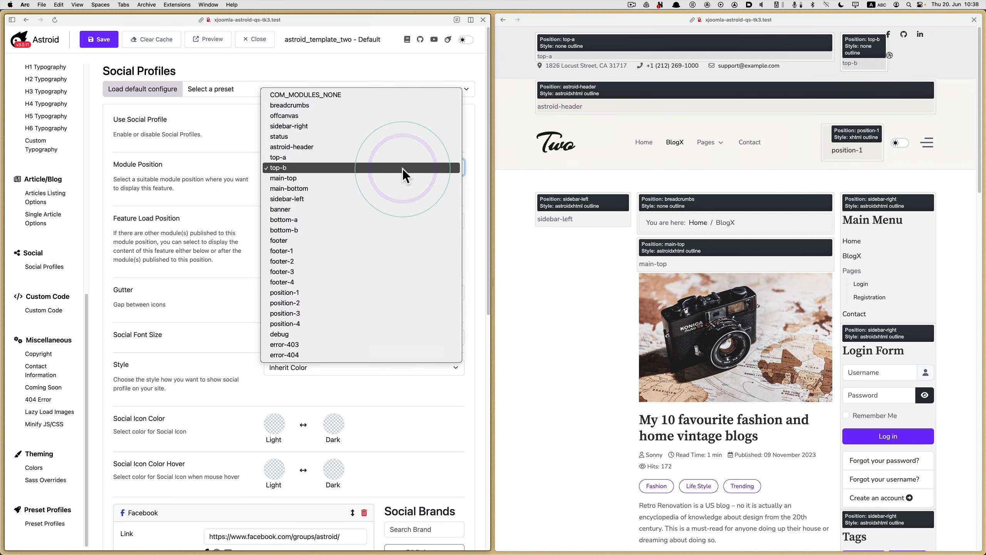
left_click(402, 170)
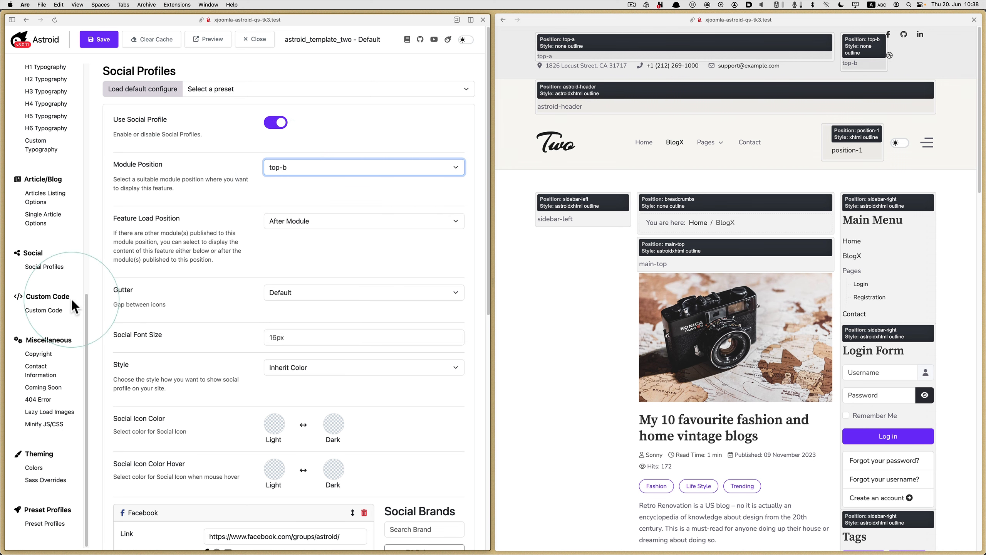
left_click(61, 370)
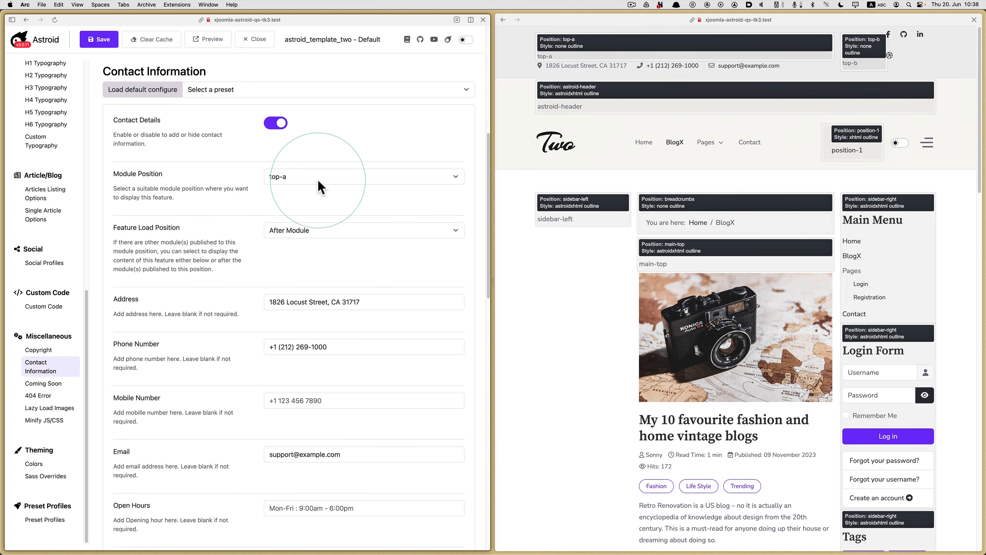
left_click(318, 179)
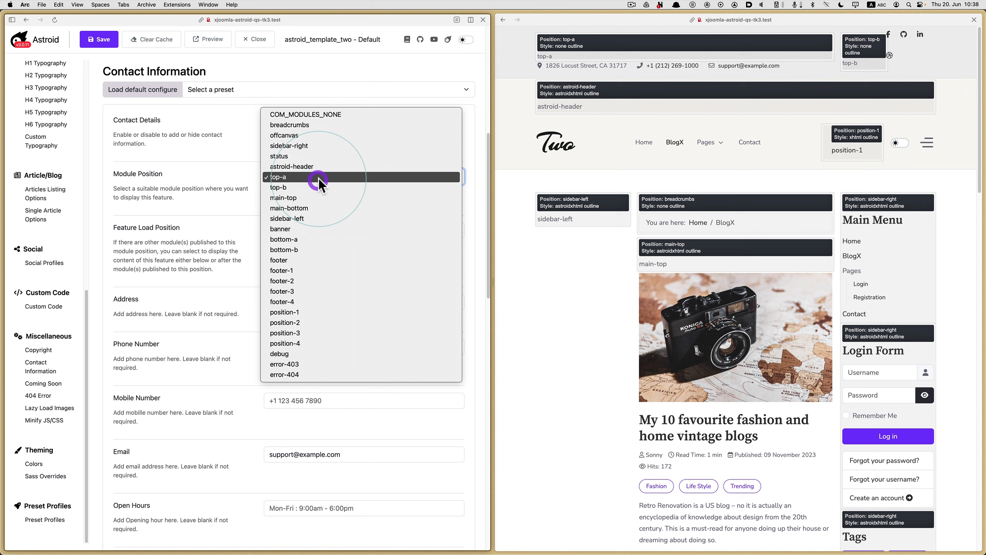
left_click(186, 160)
Step: Swap the Top A and Top B elements in the layout's Top Bars section, save the style and reload the site
scroll(44, 218, "up", 10)
left_click(44, 236)
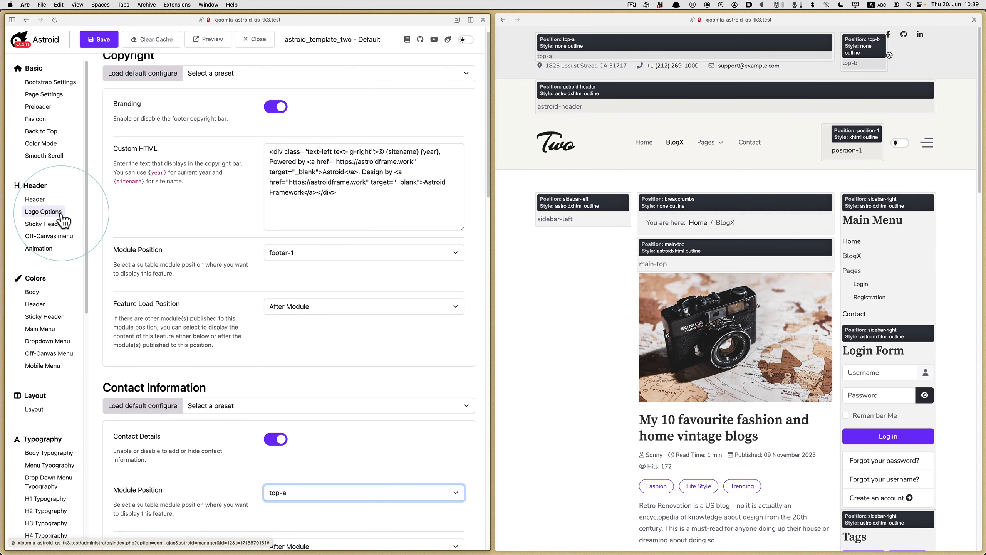
left_click(35, 409)
left_click(37, 410)
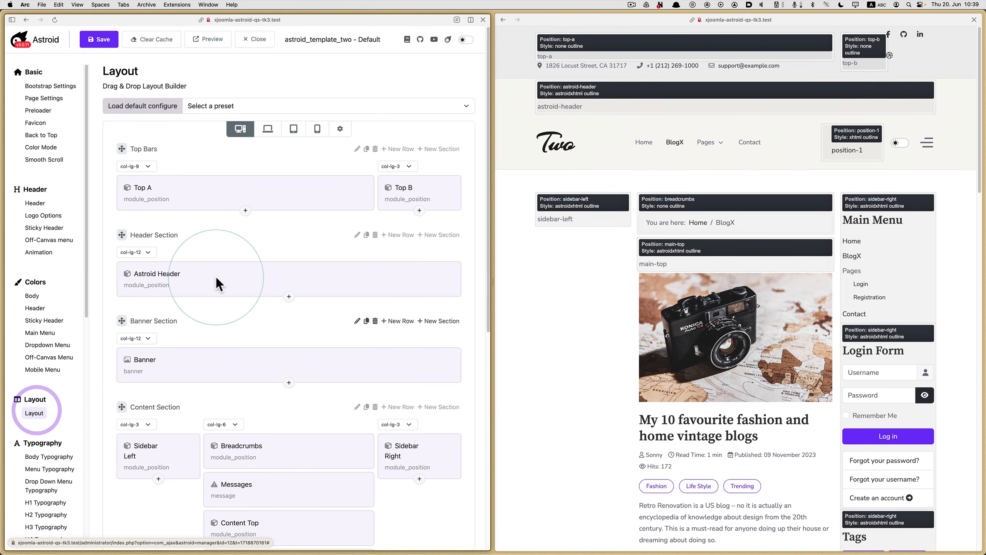
left_click_drag(433, 180, 191, 180)
left_click_drag(198, 222, 400, 191)
left_click(100, 39)
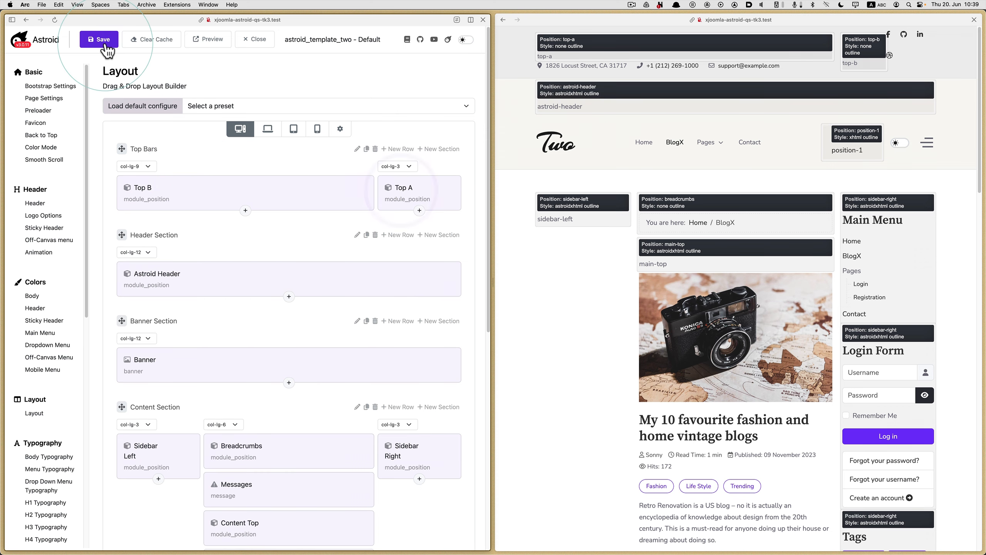
left_click(512, 82)
left_click(534, 19)
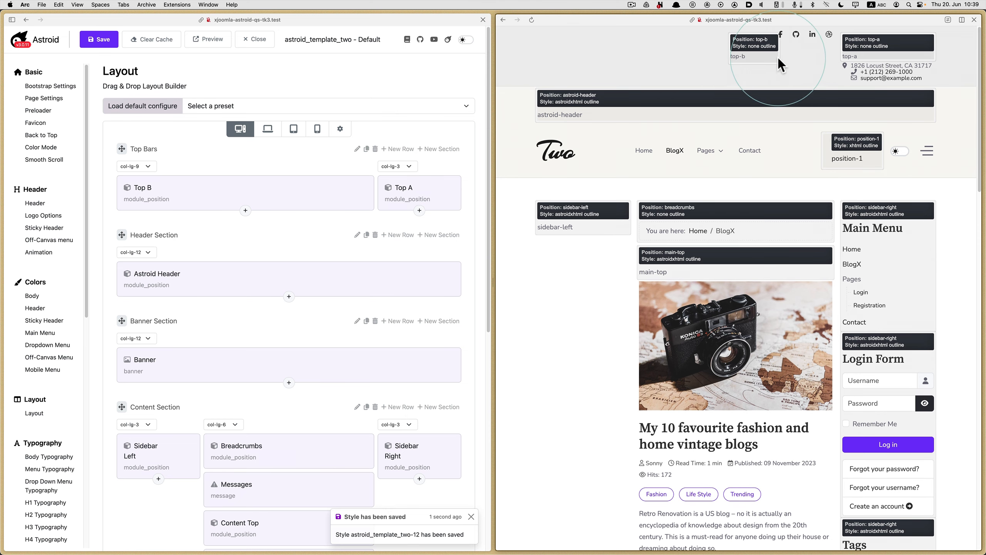
Step: Move Top A back in front of Top B in the Top Bars section, save the style and reload the site
mouse_move(403, 190)
left_mouse_down()
mouse_move(385, 185)
mouse_move(418, 185)
mouse_move(154, 191)
mouse_move(179, 220)
mouse_move(395, 200)
mouse_move(396, 190)
left_mouse_up()
left_click(99, 39)
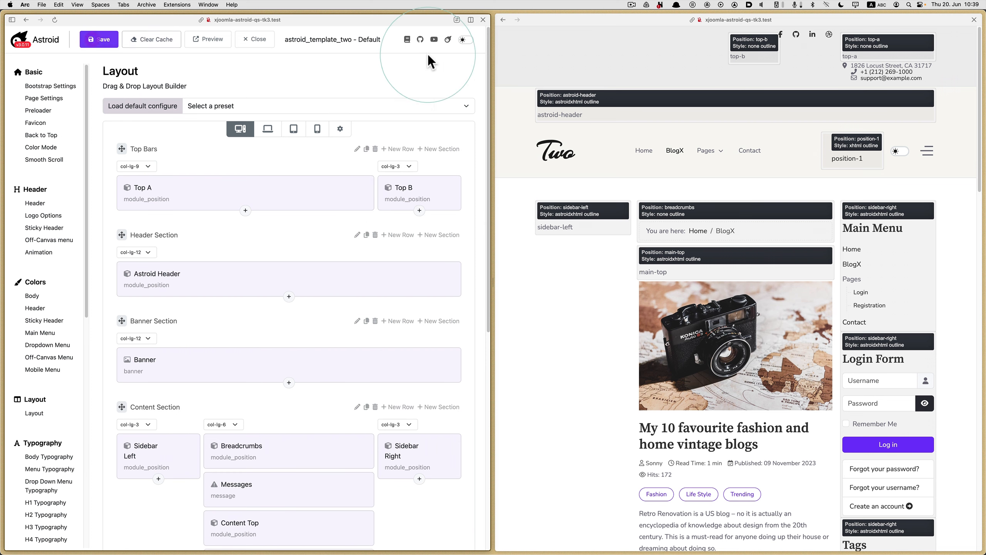
left_click(567, 61)
left_click(532, 20)
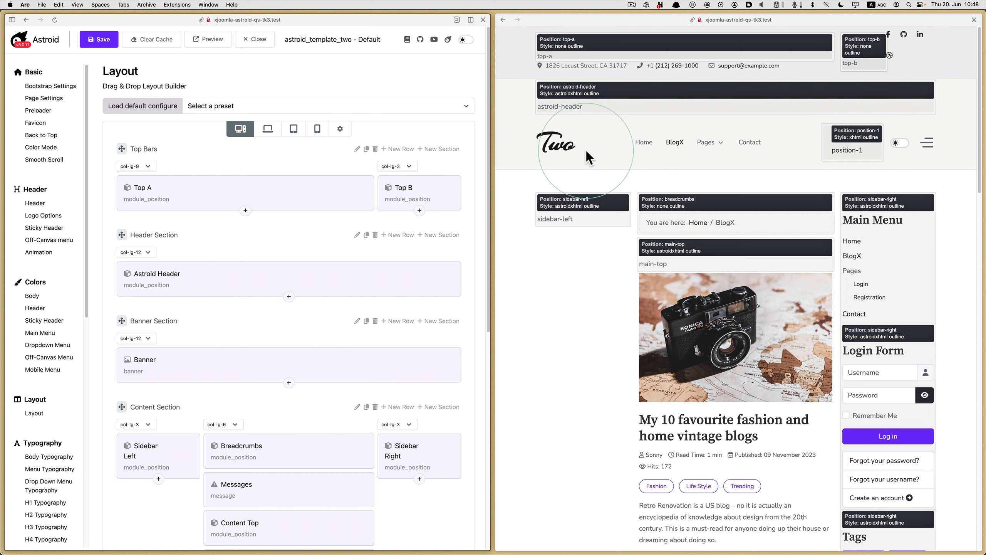
Step: Check the module position assigned to the template's Header element
left_click(40, 202)
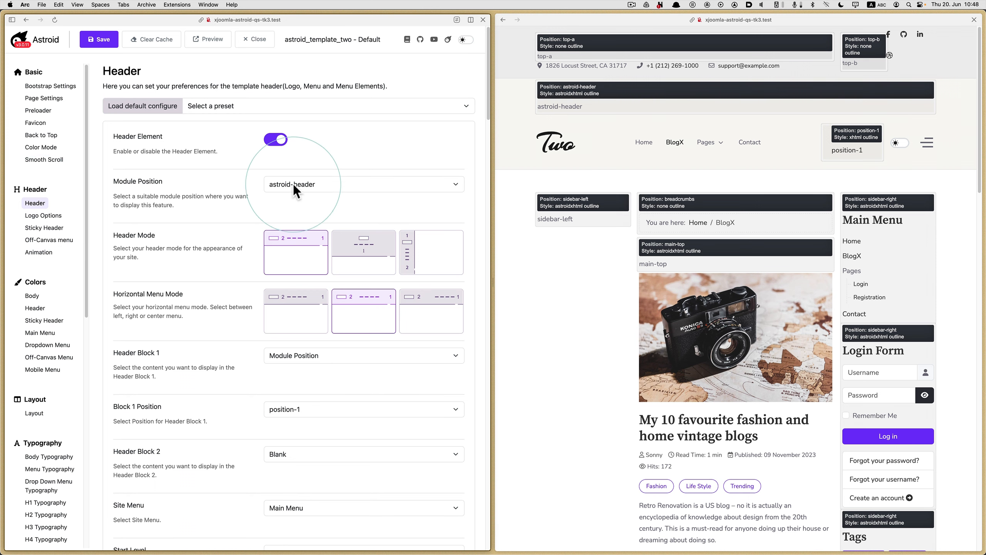
left_click(317, 187)
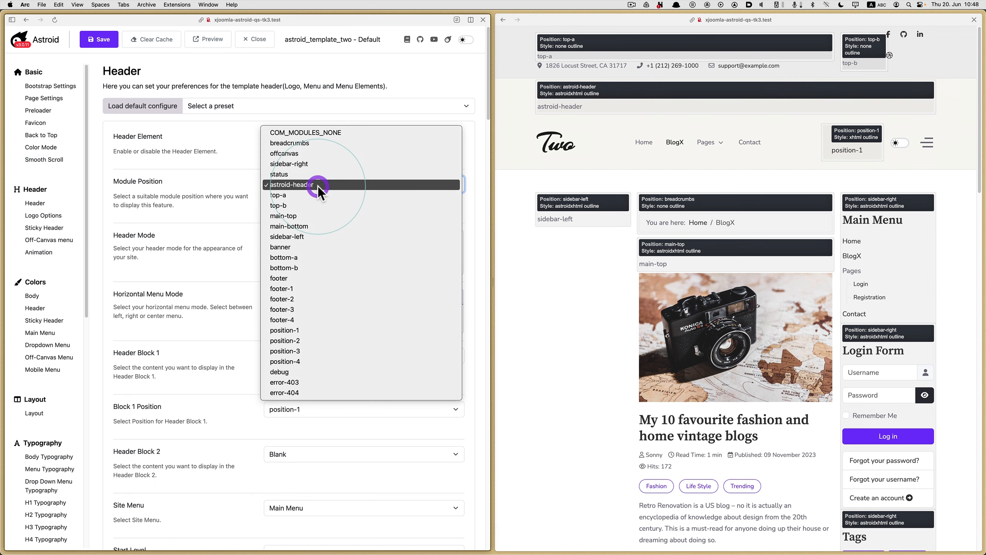
left_click(190, 195)
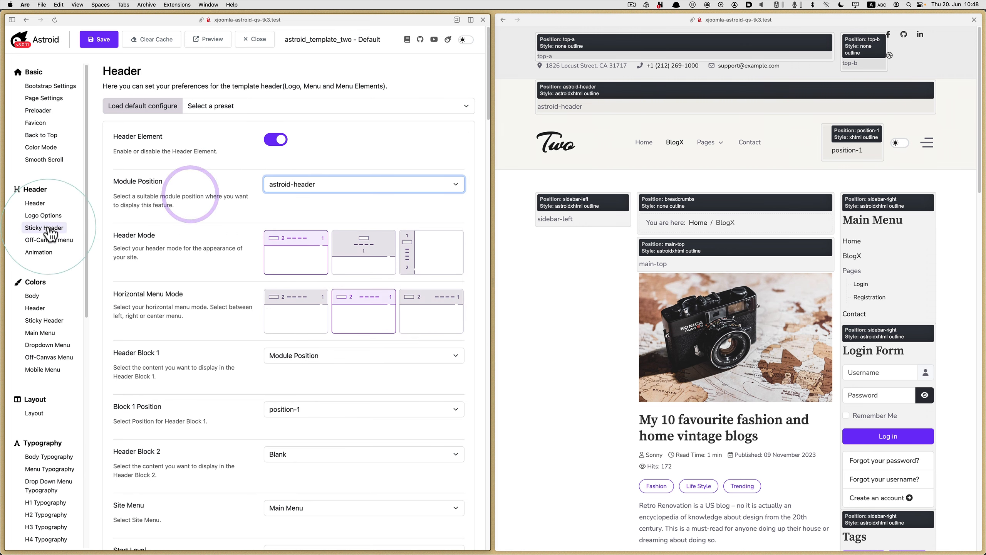
Step: Disable the Astroid Header element in the layout's Header Section, save the style and reload the site
left_click(40, 419)
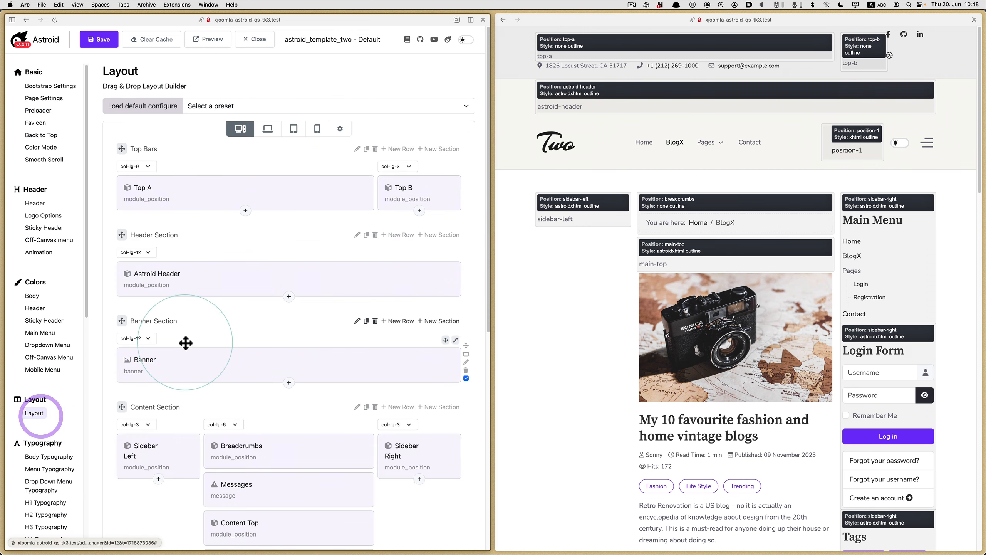
left_click(424, 273)
left_click(104, 41)
left_click(617, 155)
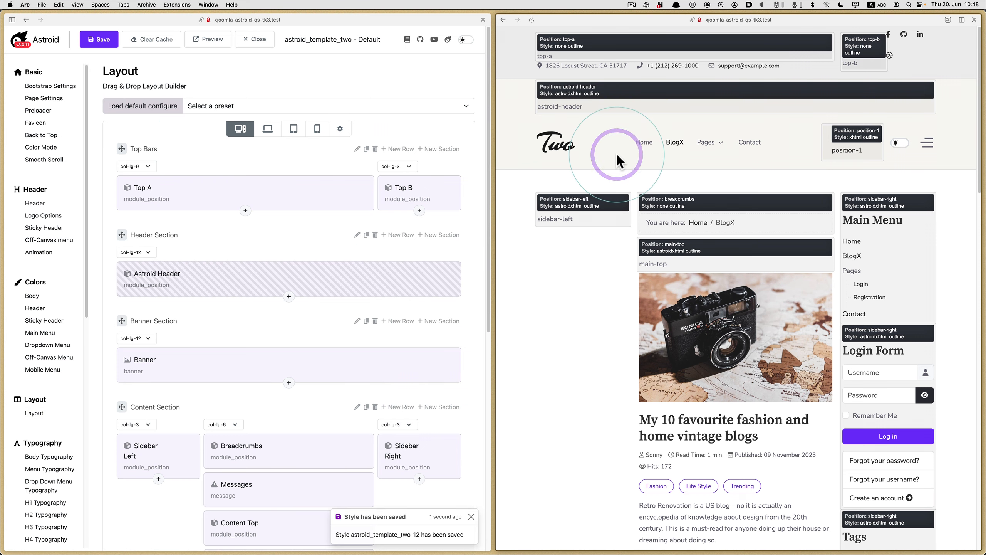
key("super+r")
Step: Enable the Astroid Header element again in the layout's Header Section
left_click(411, 284)
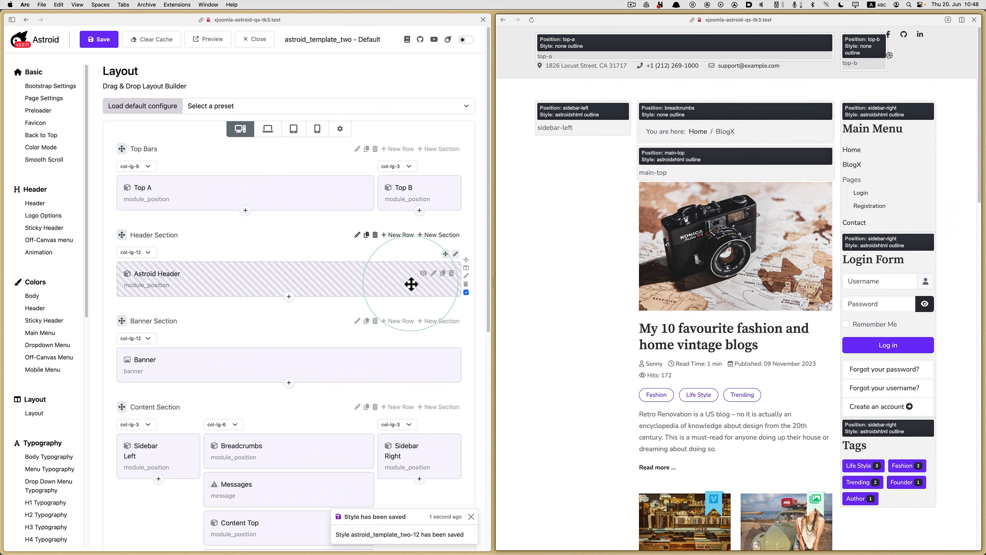
left_click(423, 273)
left_click(248, 290)
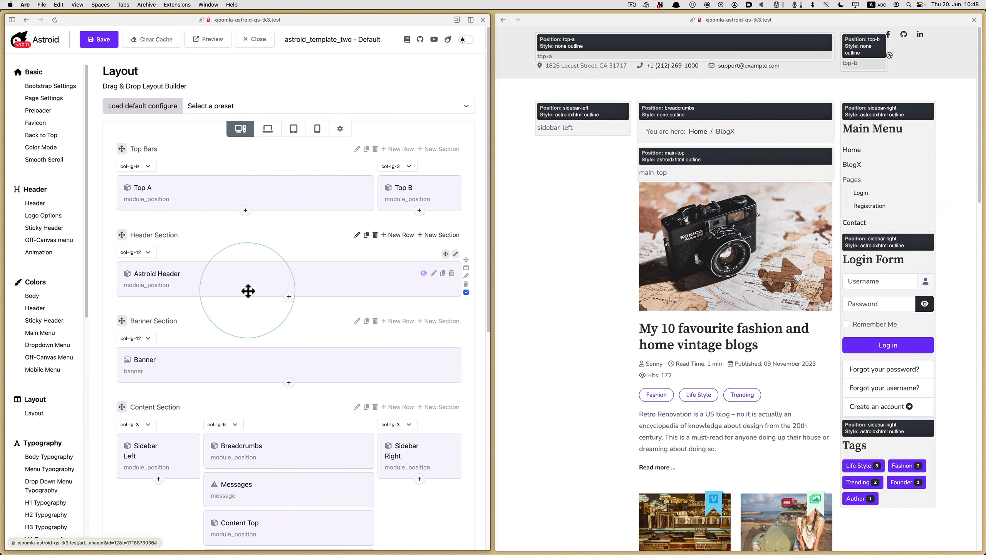
Step: Move the Top Bars section below the Header Section, save the style and look over the reloaded site
left_click(131, 144)
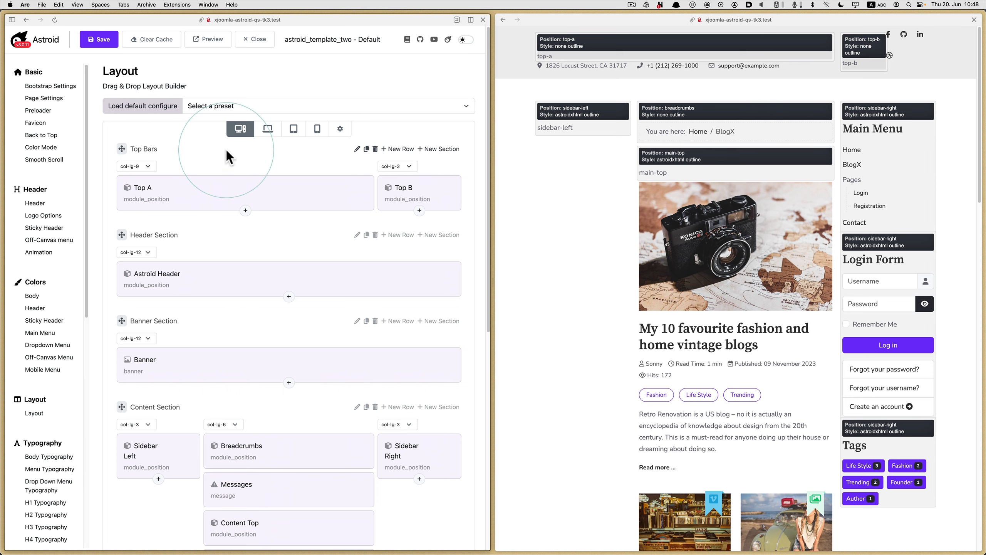
left_click(121, 148)
left_click_drag(121, 149, 124, 265)
left_click(99, 40)
left_click(566, 236)
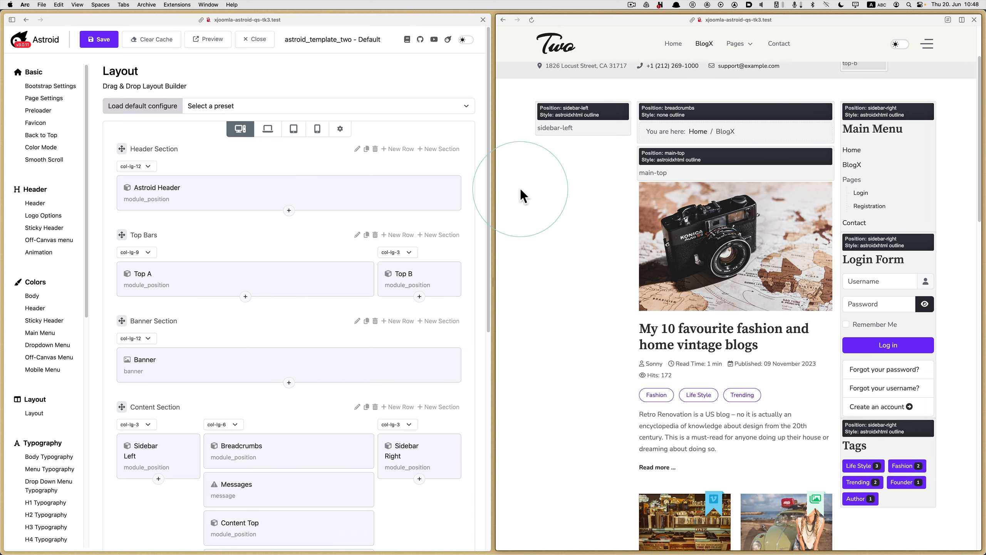
scroll(590, 270, "down", 5)
scroll(592, 272, "up", 8)
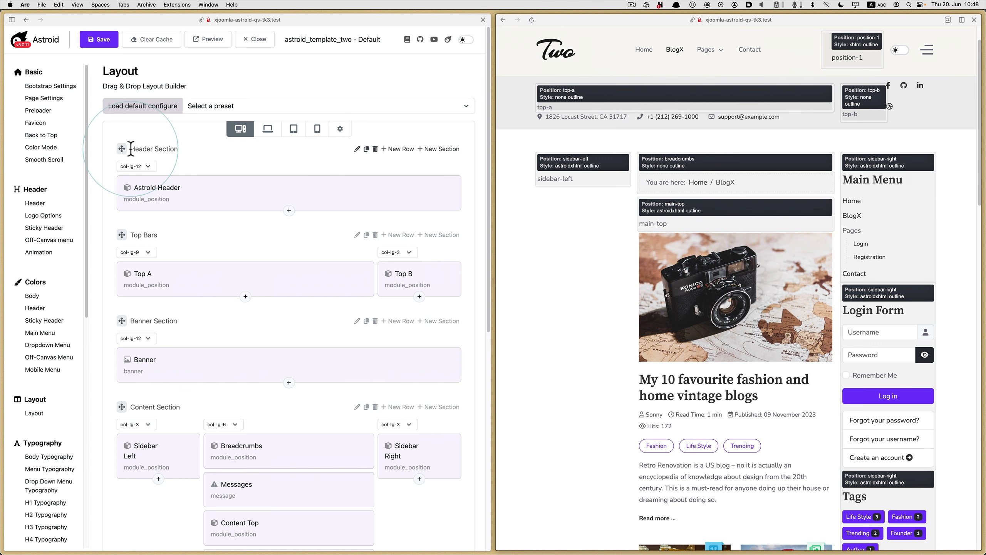
Step: Move the Header Section back below the Top Bars section and save the style
left_click_drag(124, 149, 125, 260)
left_click(108, 40)
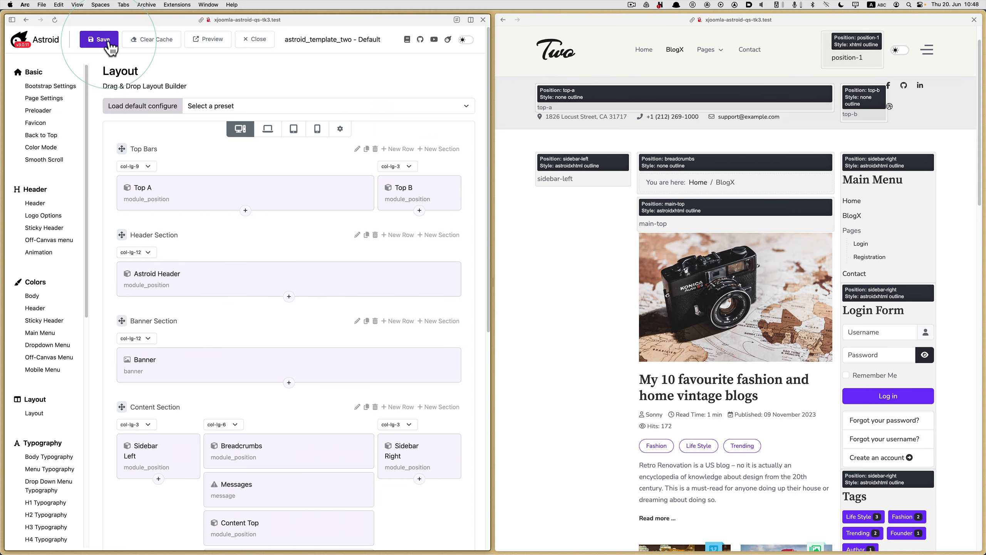
Step: Reload the site and look over the section order on the BlogX page
left_click(513, 46)
left_click(530, 19)
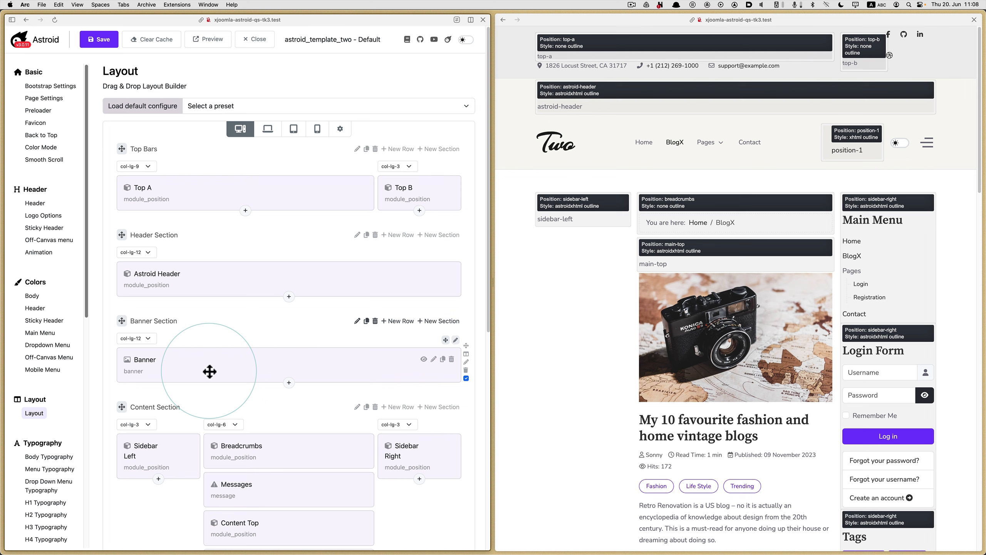
scroll(43, 186, "down", 5)
scroll(42, 183, "up", 5)
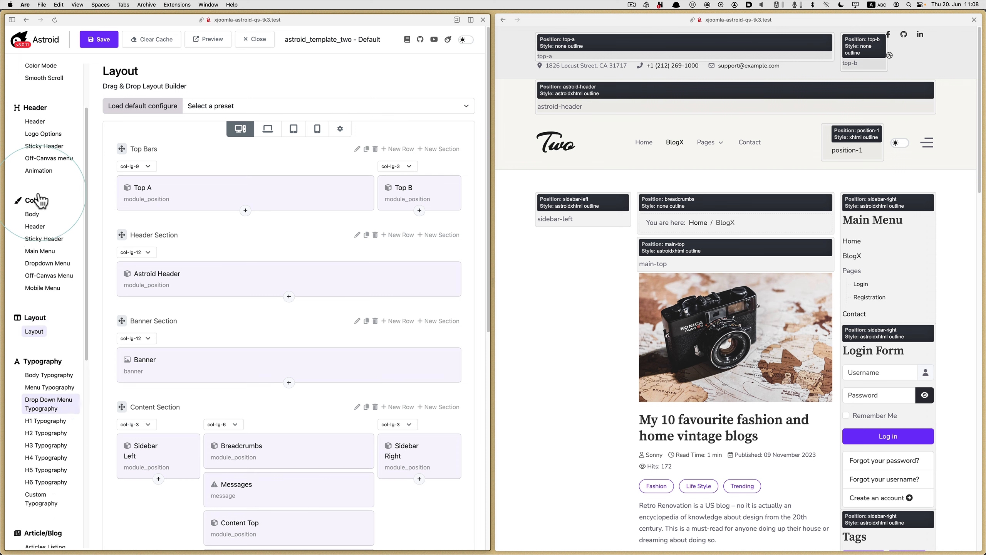
left_click(562, 326)
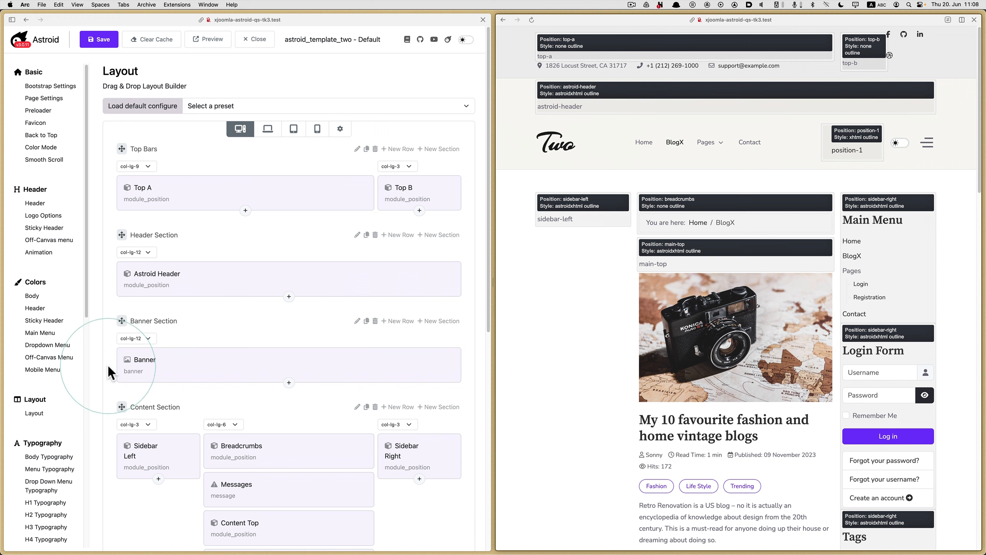
Step: Close the template options and style, and open the BlogX item of the Main Menu for editing
left_click(259, 47)
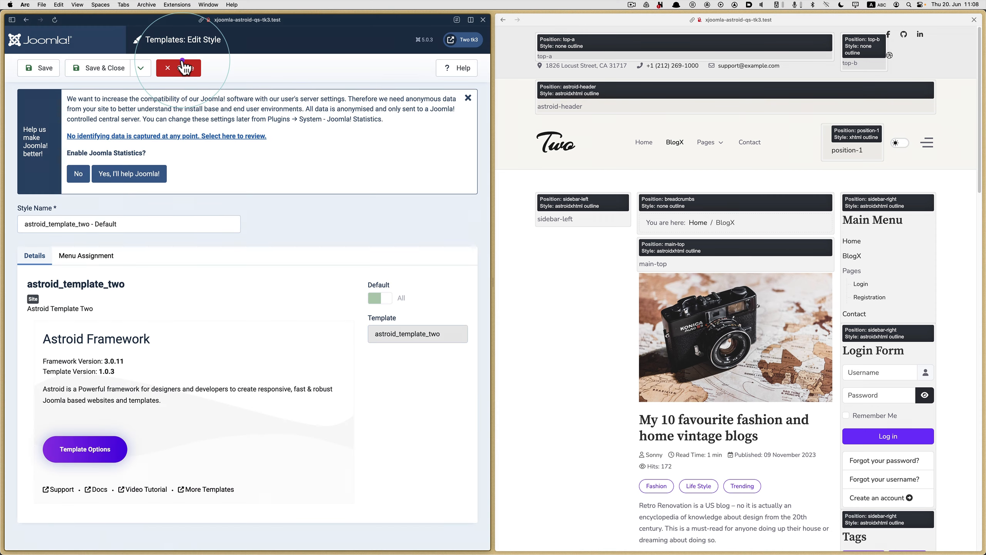
left_click(183, 68)
left_click(57, 114)
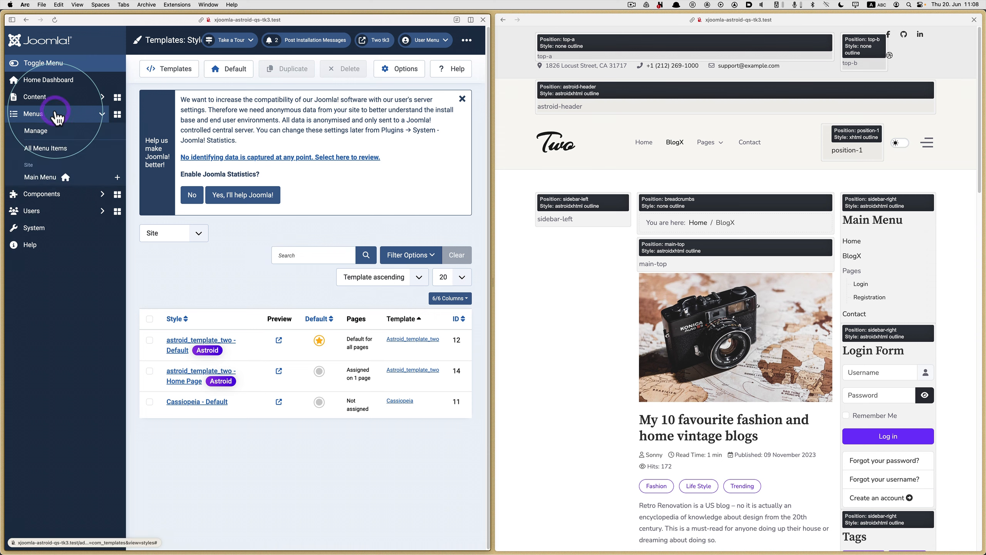
left_click(31, 182)
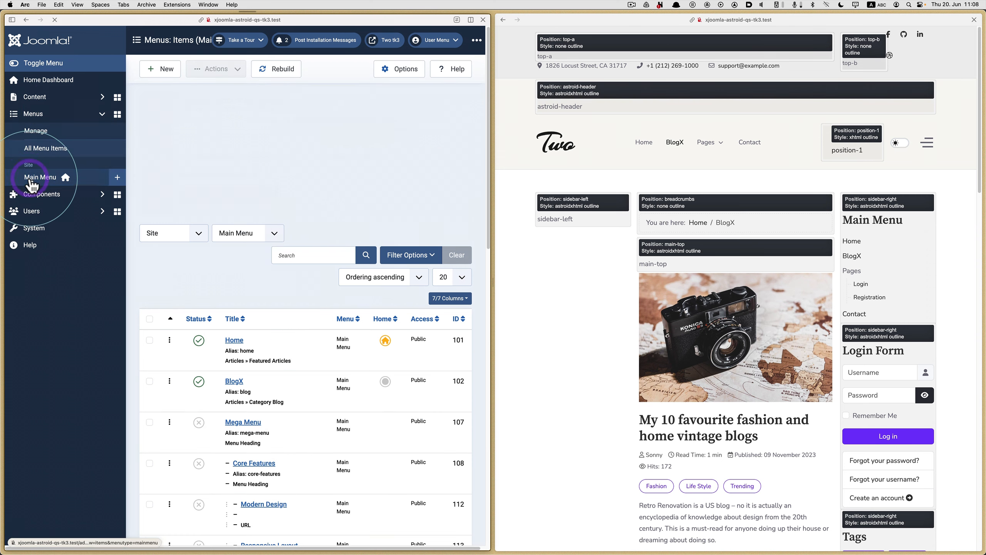
scroll(246, 296, "down", 3)
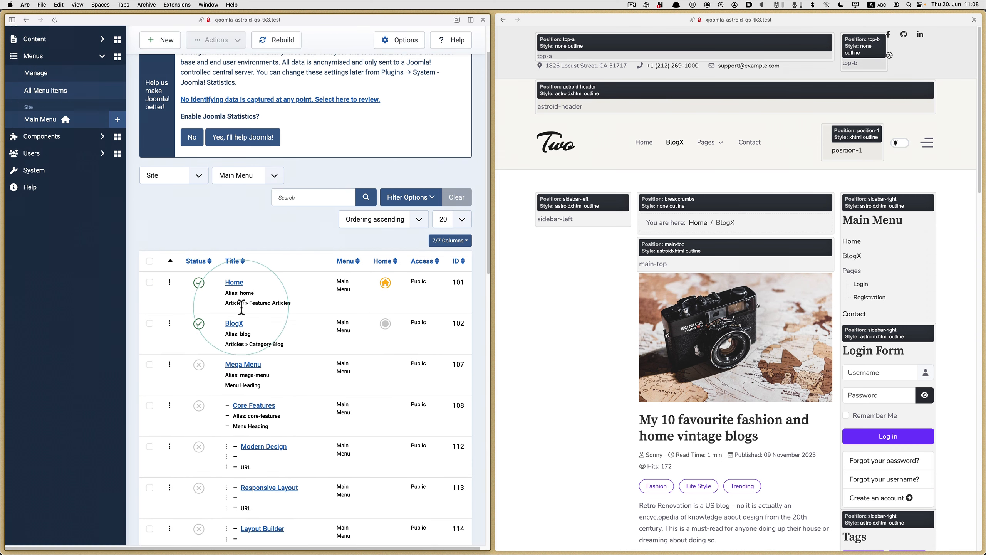
left_click(231, 325)
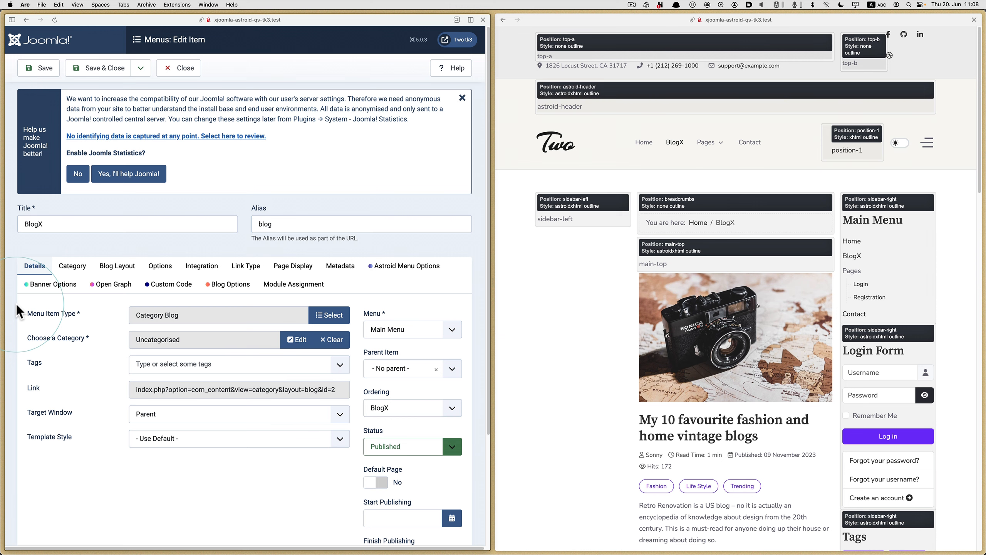
Step: Enable the banner in the BlogX menu item's banner options, save the item and reload the site
left_click(41, 289)
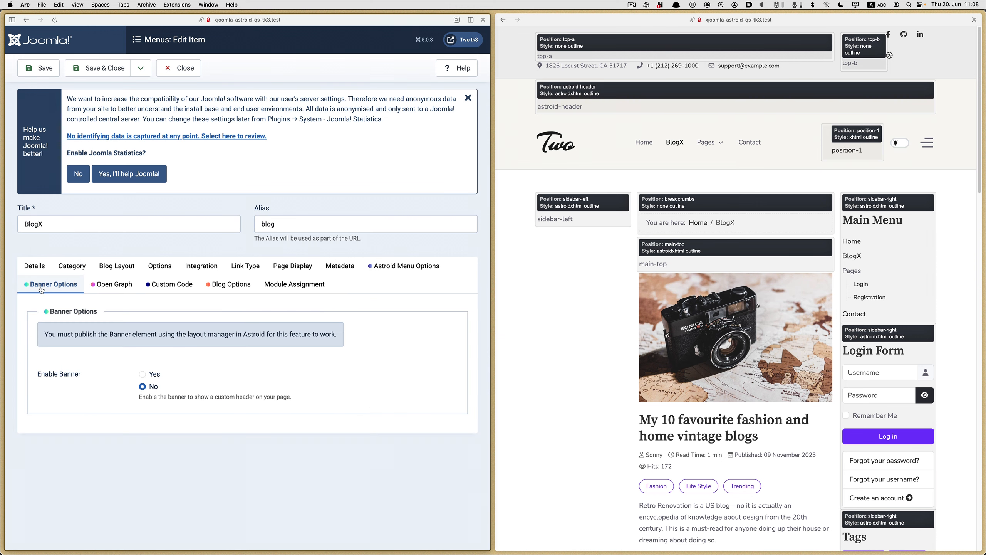
left_click(142, 374)
left_click(42, 75)
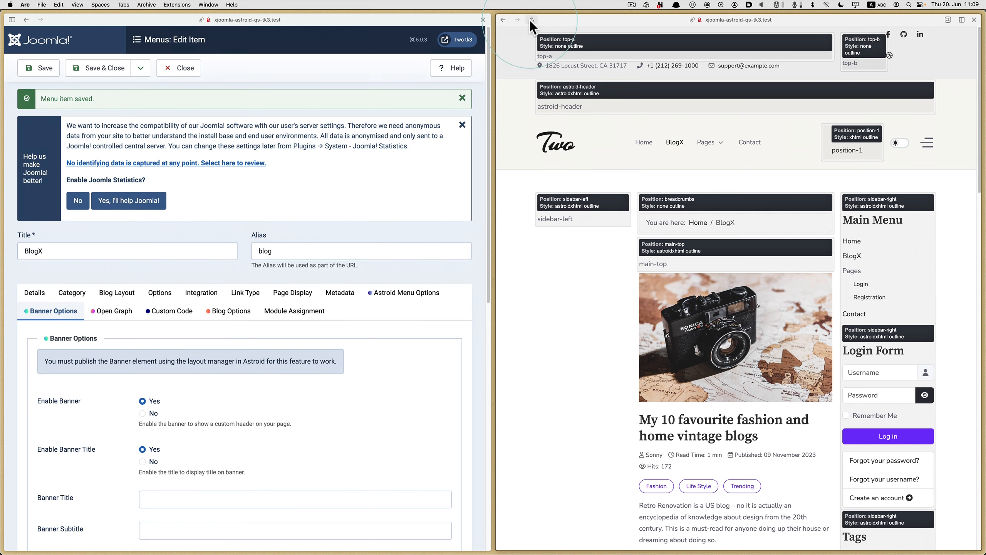
left_click(531, 20)
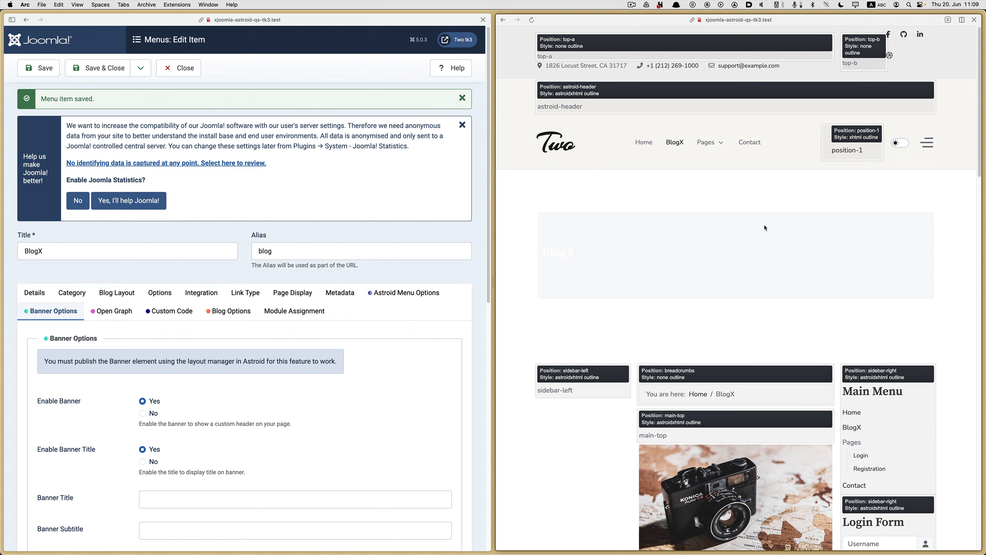
double_click(50, 249)
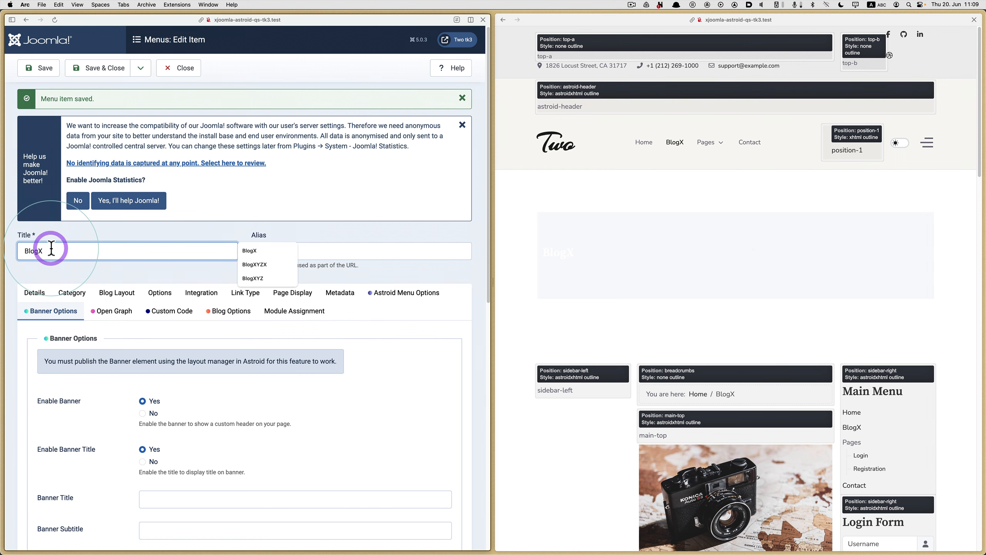
left_click(17, 272)
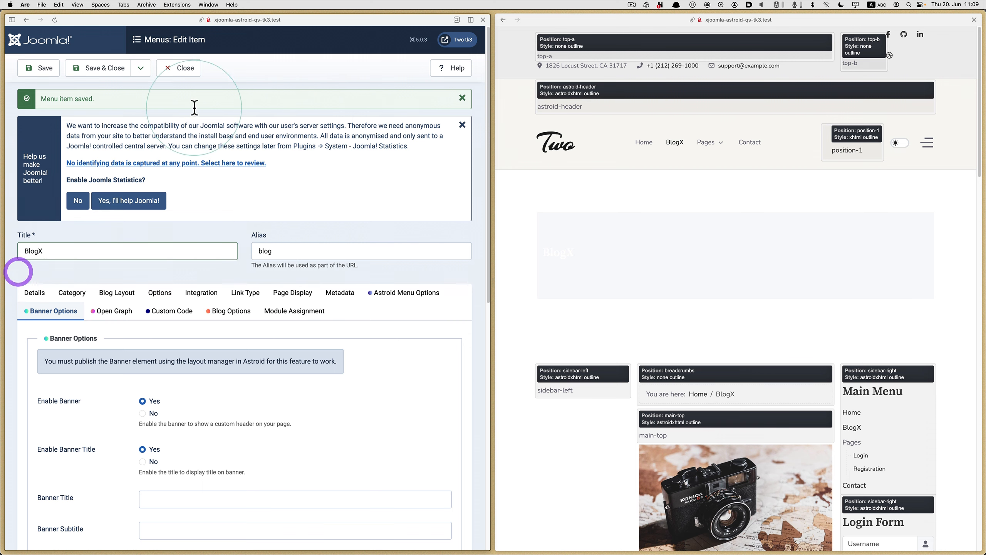
Step: Set the photo of three wall telephones as the banner's background image, save the menu item and reload the site
scroll(64, 382, "down", 10)
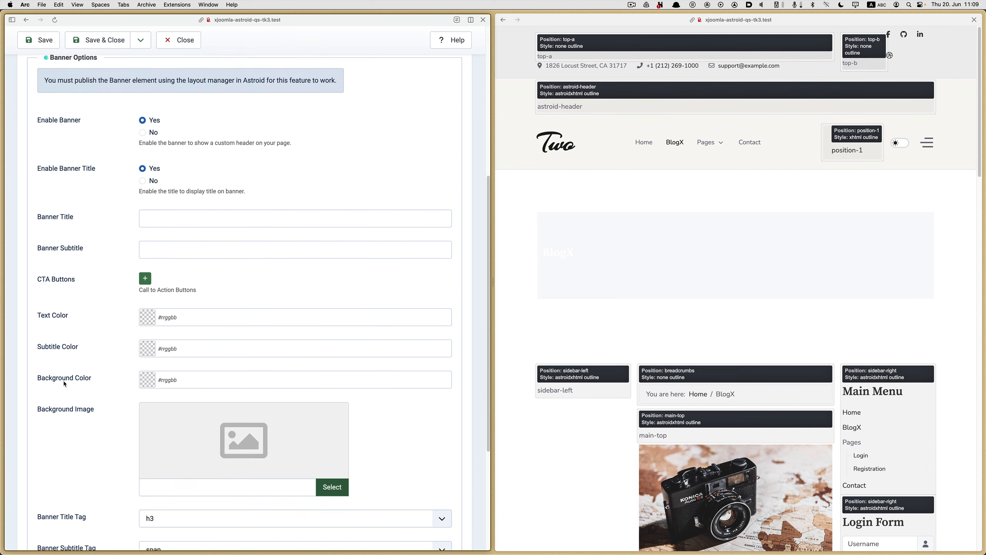
scroll(63, 381, "down", 3)
left_click(331, 329)
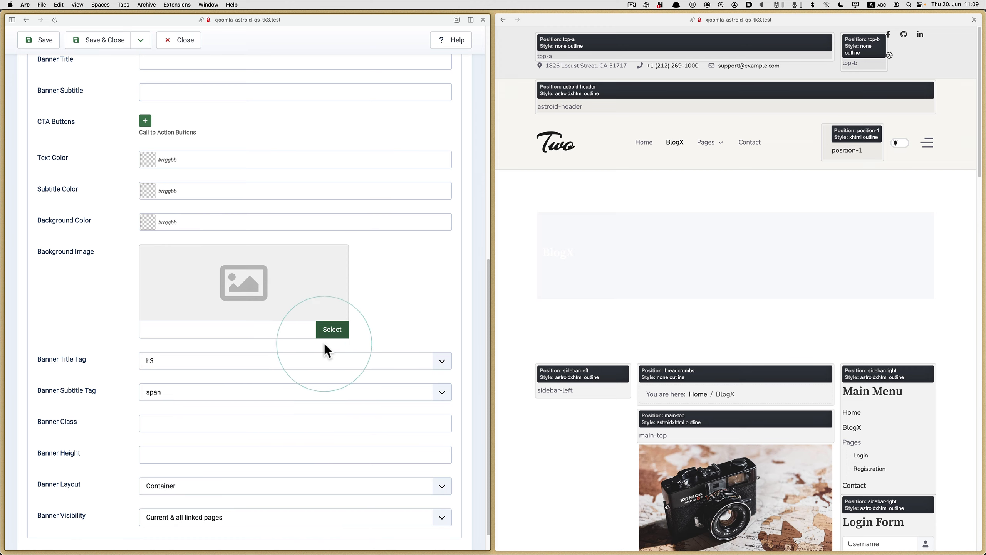
scroll(388, 308, "down", 7)
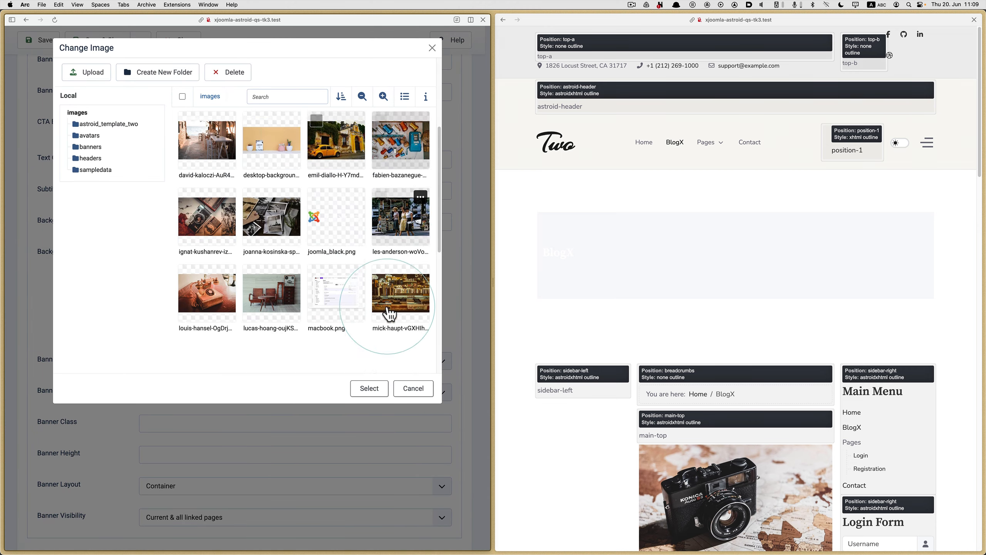
left_click(395, 268)
left_click(367, 388)
left_click(39, 39)
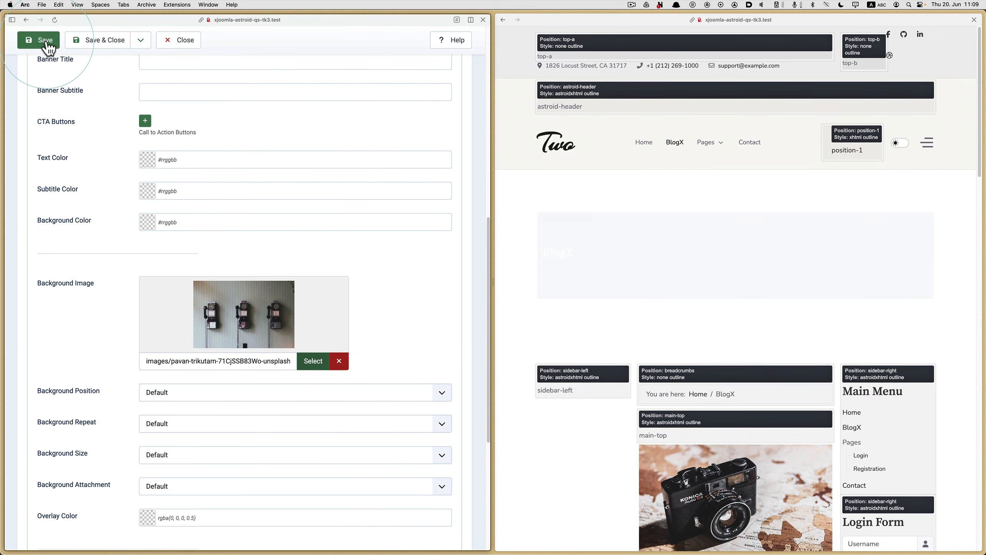
left_click(689, 238)
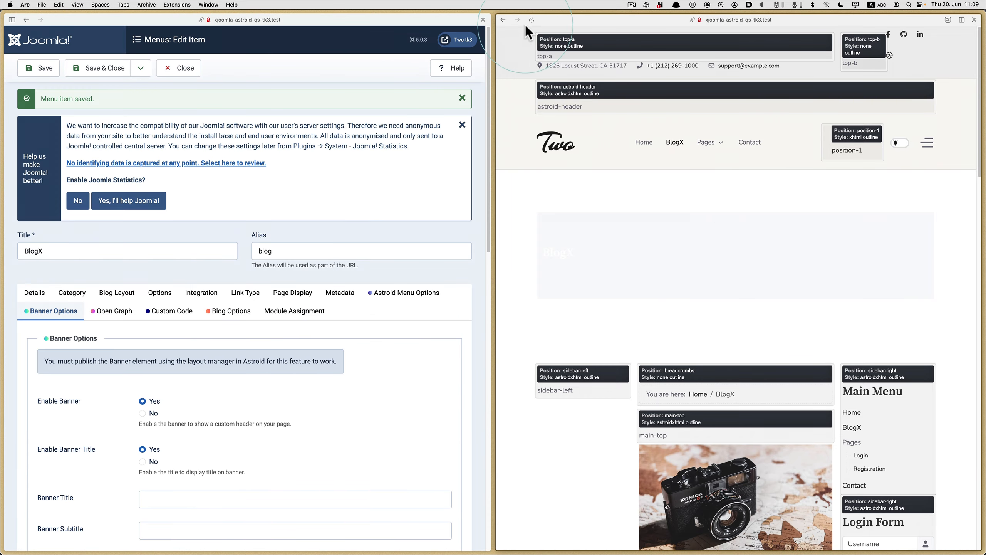
left_click(531, 18)
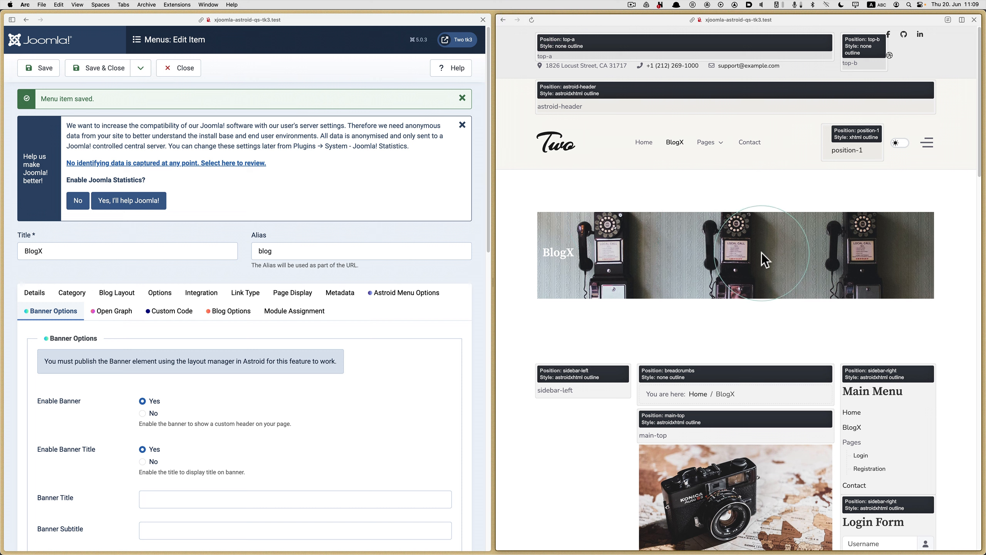
Step: Close the menu item and open the layout builder of the astroid_template_two - Default site template style
left_click(204, 222)
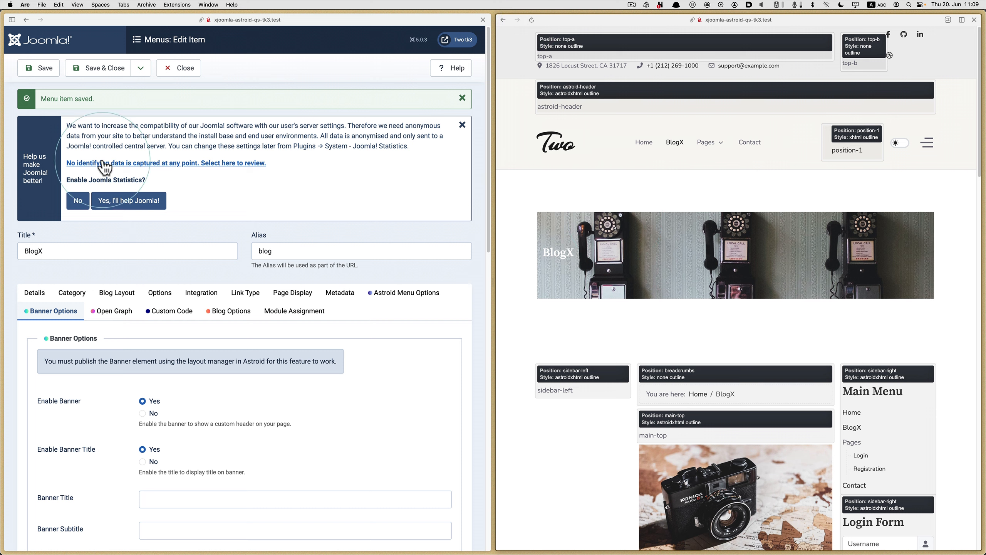
left_click(178, 71)
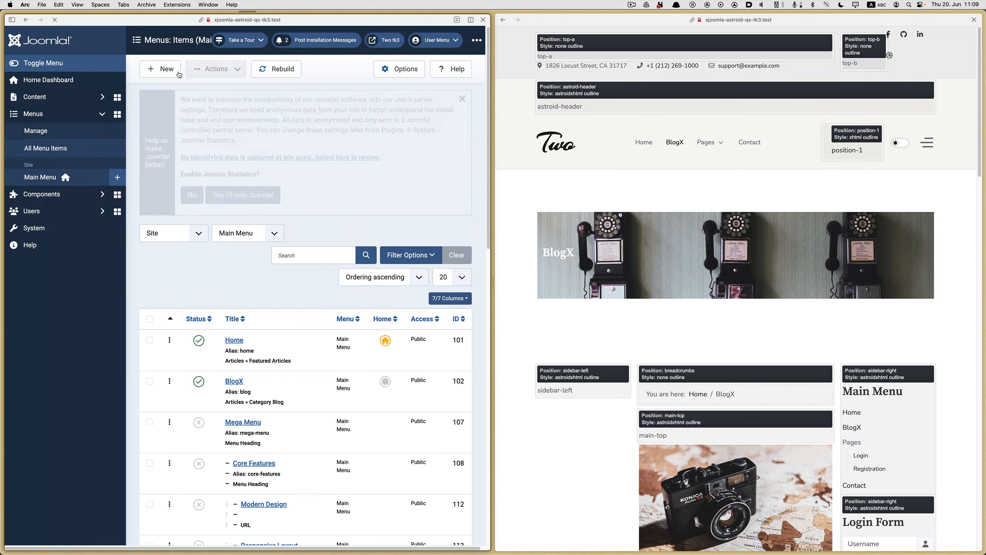
left_click(44, 233)
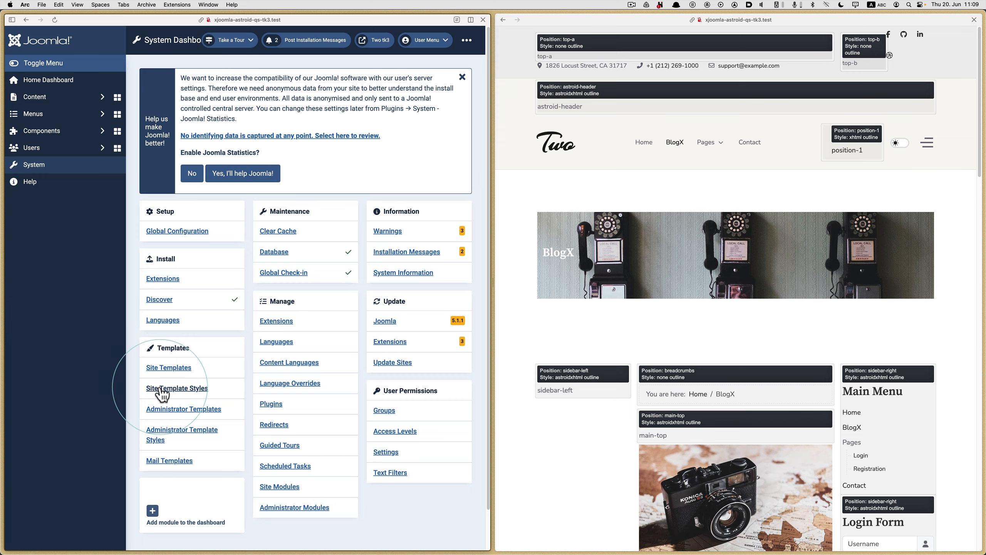
left_click(160, 388)
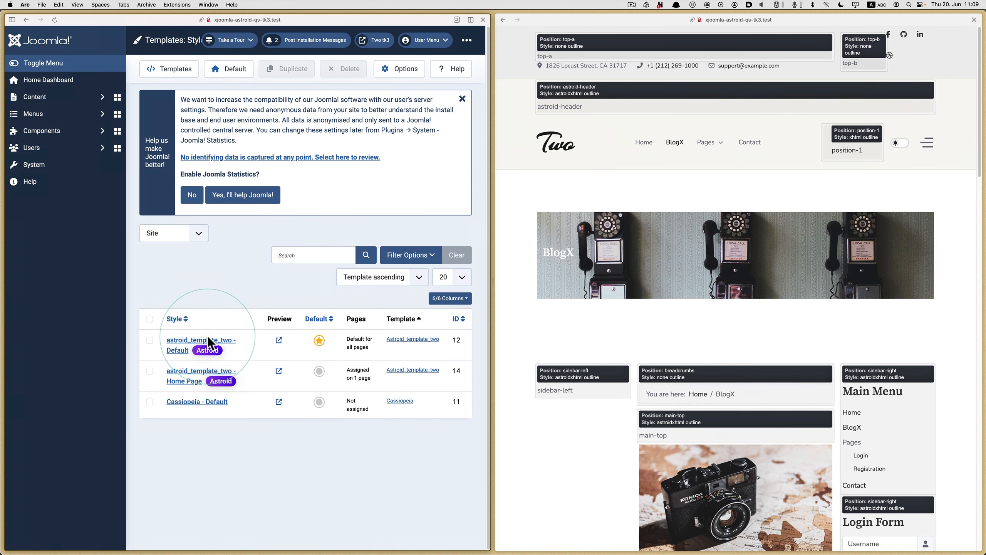
left_click(209, 339)
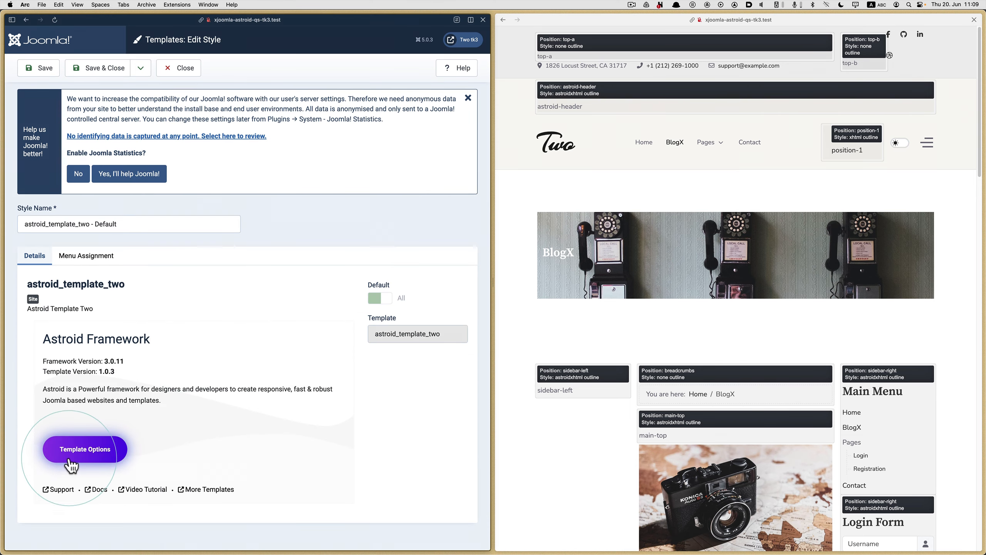
left_click(71, 463)
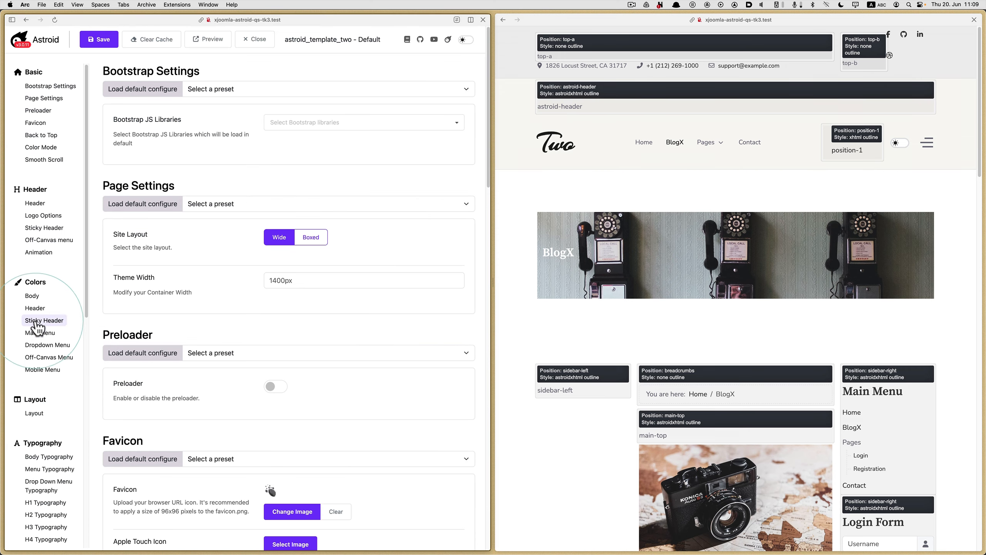
left_click(35, 416)
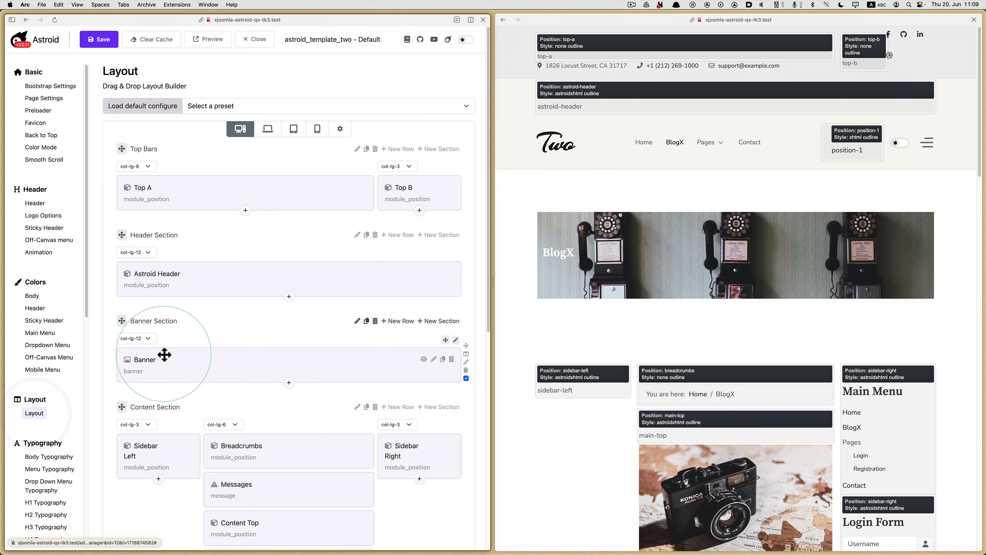
Step: Disable the Banner element in the layout's Banner Section, save the style and reload the site
left_click(424, 359)
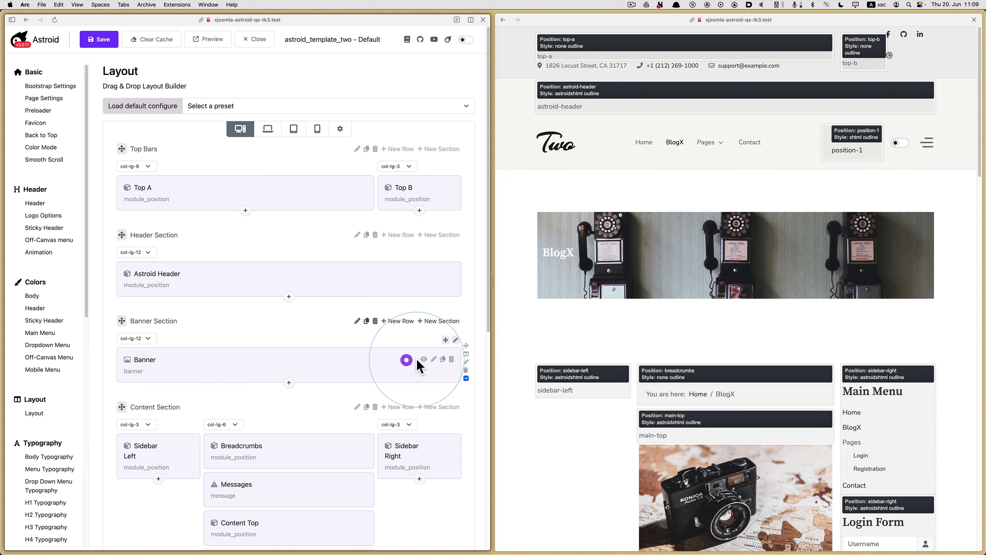
left_click(99, 39)
left_click(590, 191)
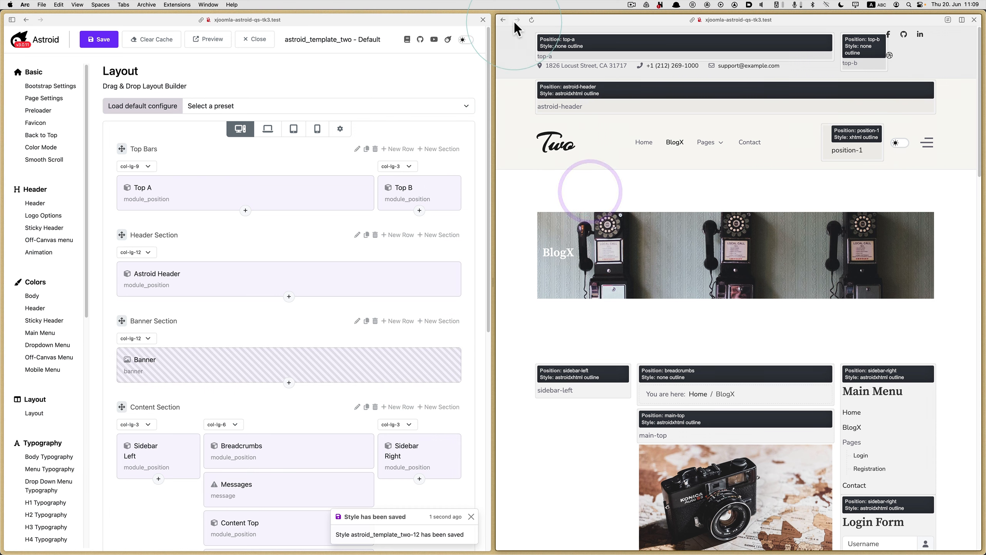
left_click(532, 20)
left_click(501, 258)
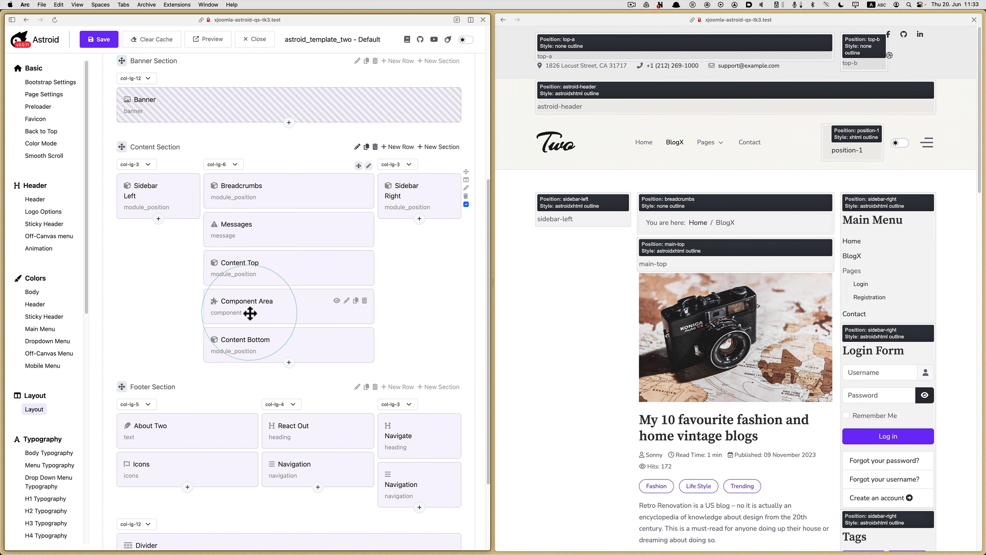
Step: Disable the Component Area element in the layout's Content Section, save the style and reload the site
left_click(158, 310)
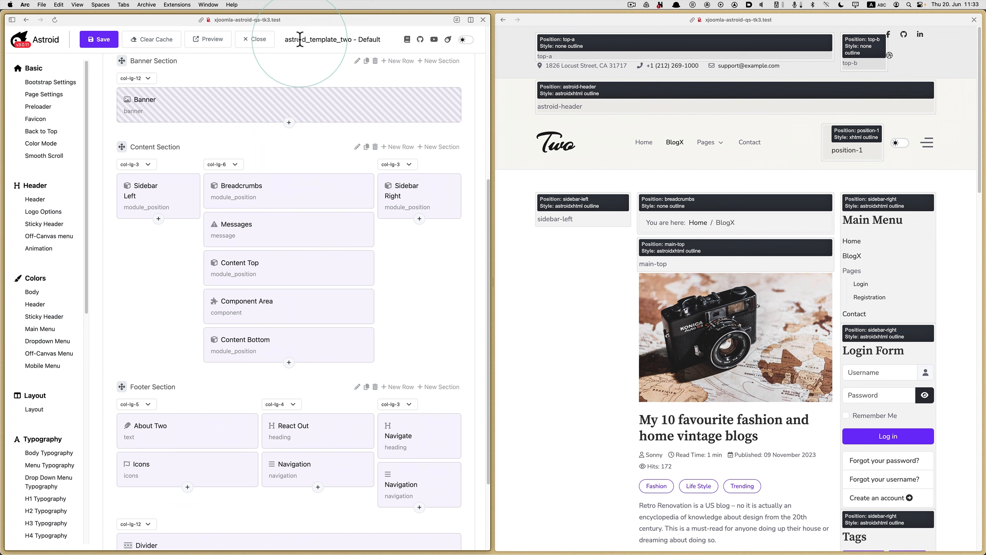
left_click_drag(358, 38, 381, 37)
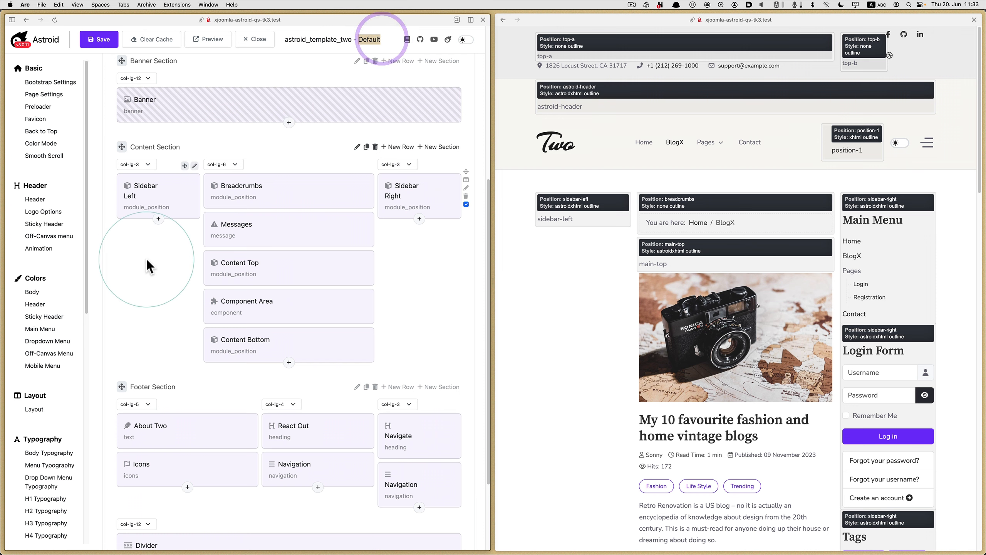
left_click(291, 307)
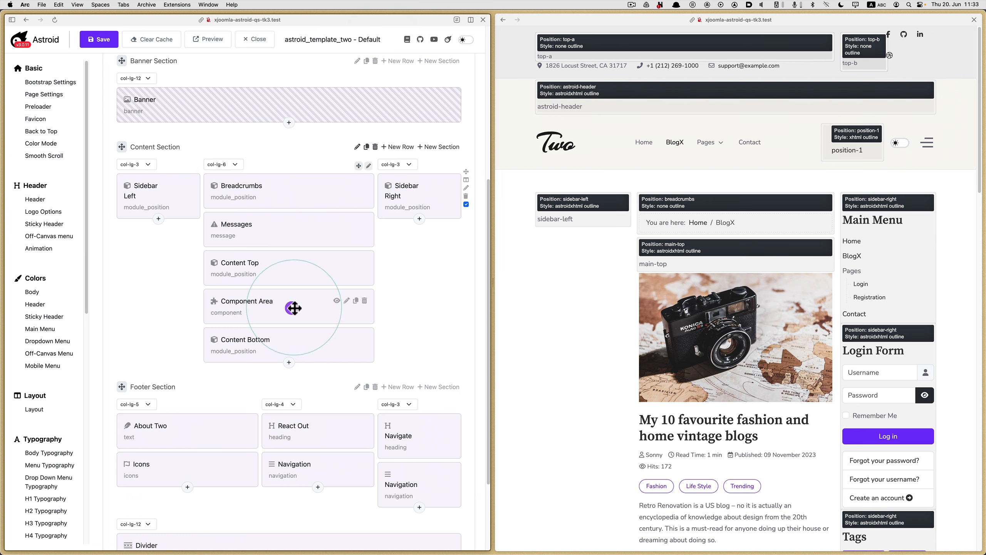
left_click(337, 301)
left_click(100, 39)
left_click(549, 344)
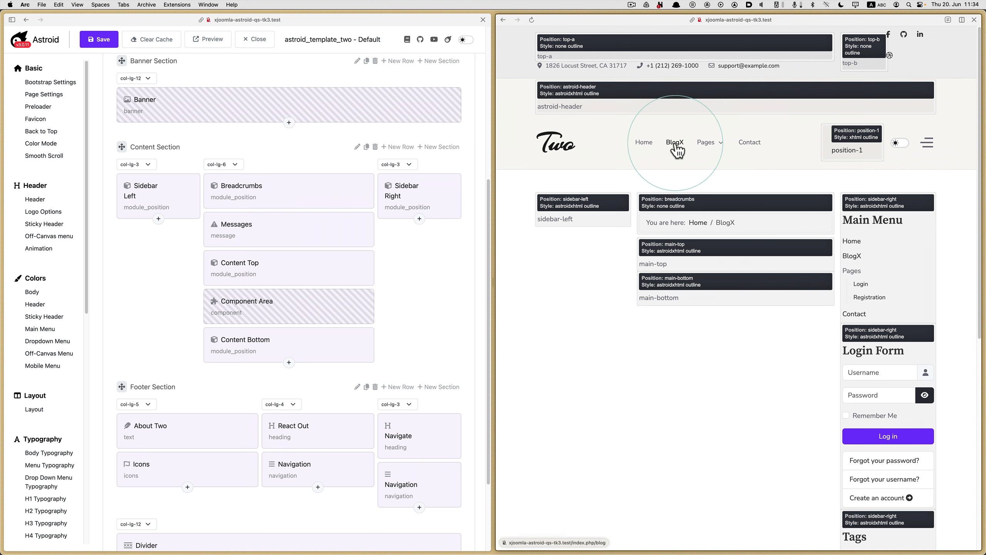
Step: Open the Login and Contact pages on the site to examine their main content area
left_click(710, 164)
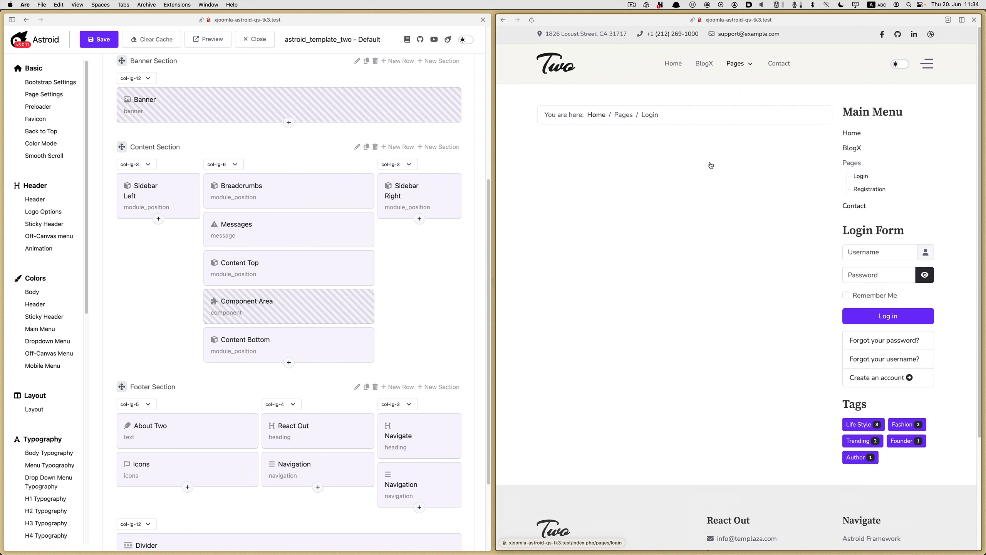
mouse_move(737, 72)
left_click(745, 109)
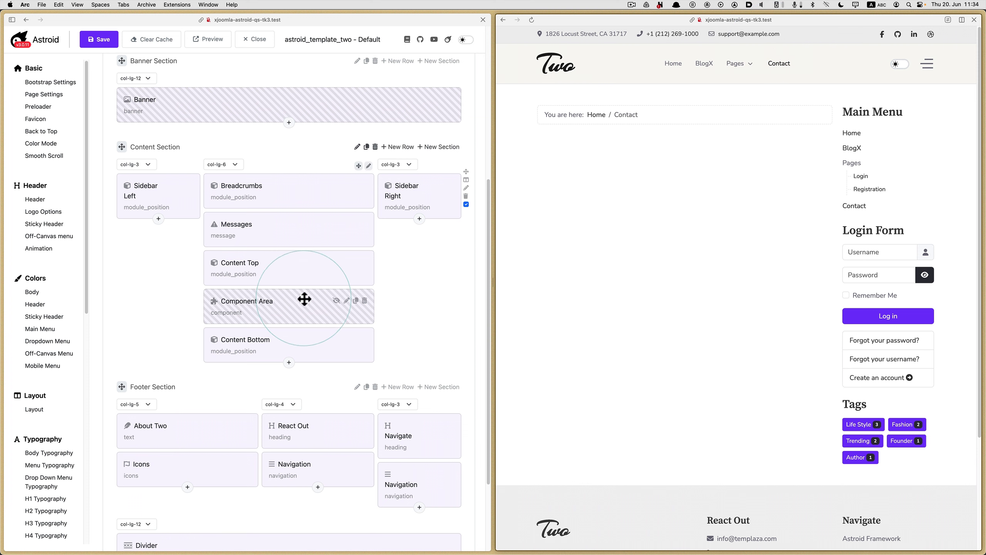
Step: Re-enable the Component Area element in the layout's Content Section, save the style and reload the site's Contact page
left_click(336, 301)
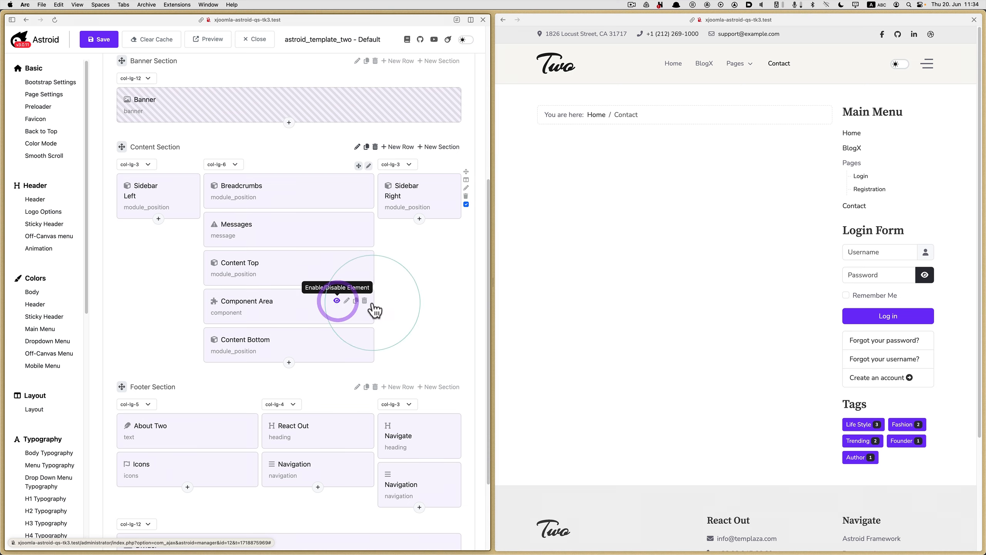
left_click(631, 293)
left_click(102, 40)
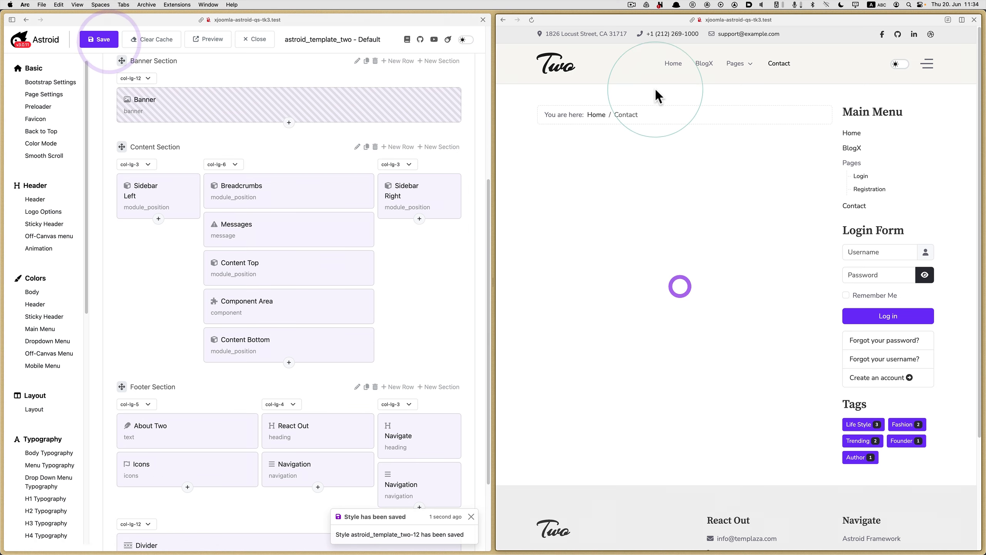
left_click(532, 19)
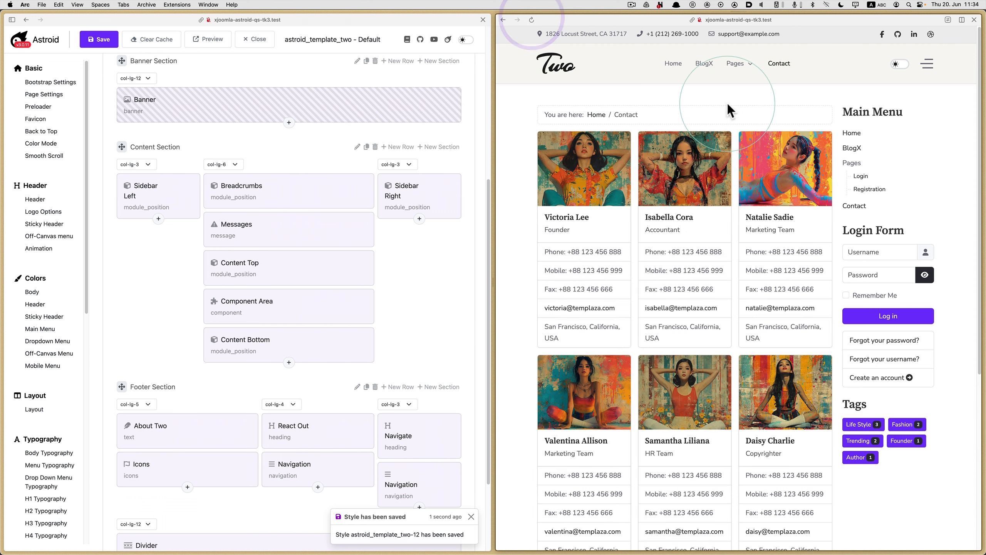
Step: Open the site's BlogX page and display its module positions by appending ?tp=1 to the page address
left_click(705, 63)
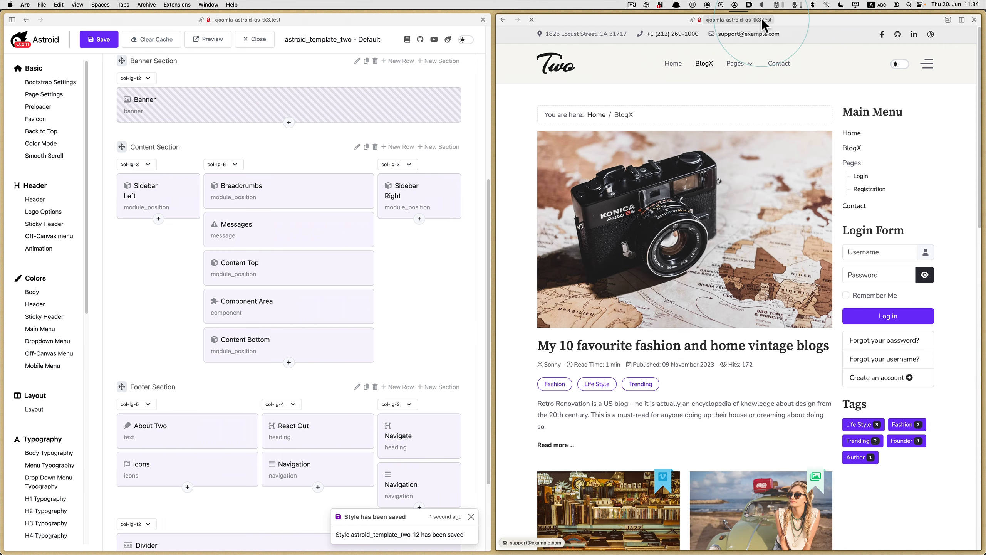
left_click(762, 19)
left_click(778, 18)
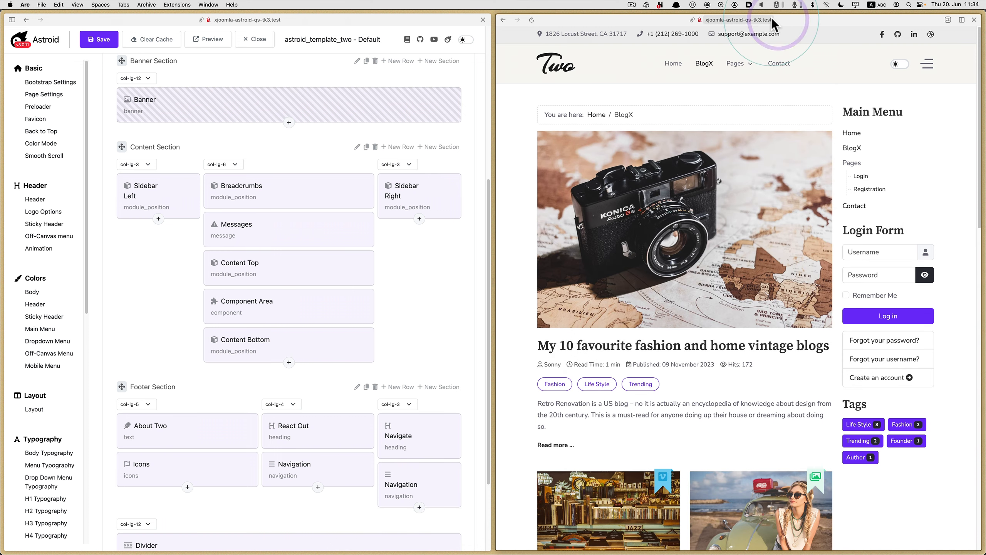
left_click(772, 18)
left_click(784, 228)
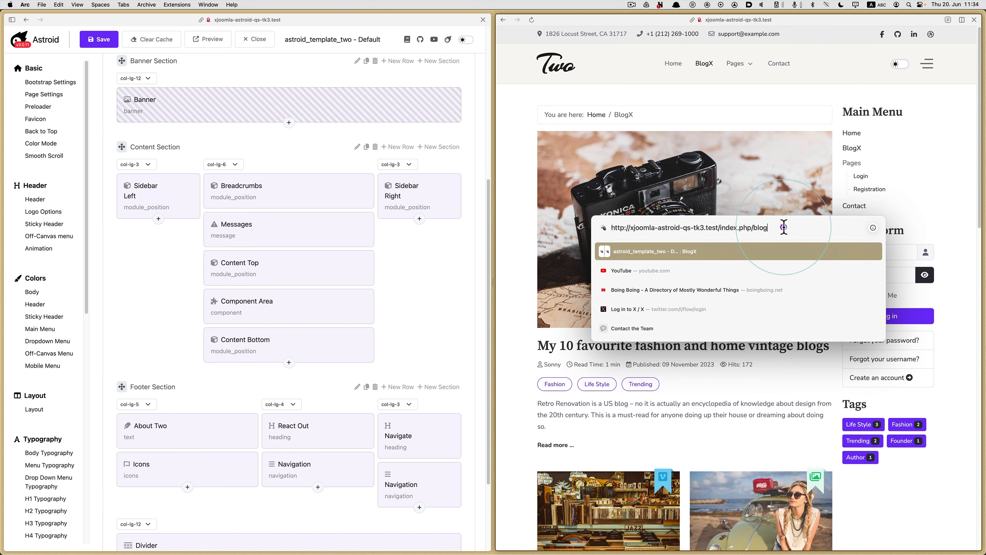
type("?tp=1")
key("Return")
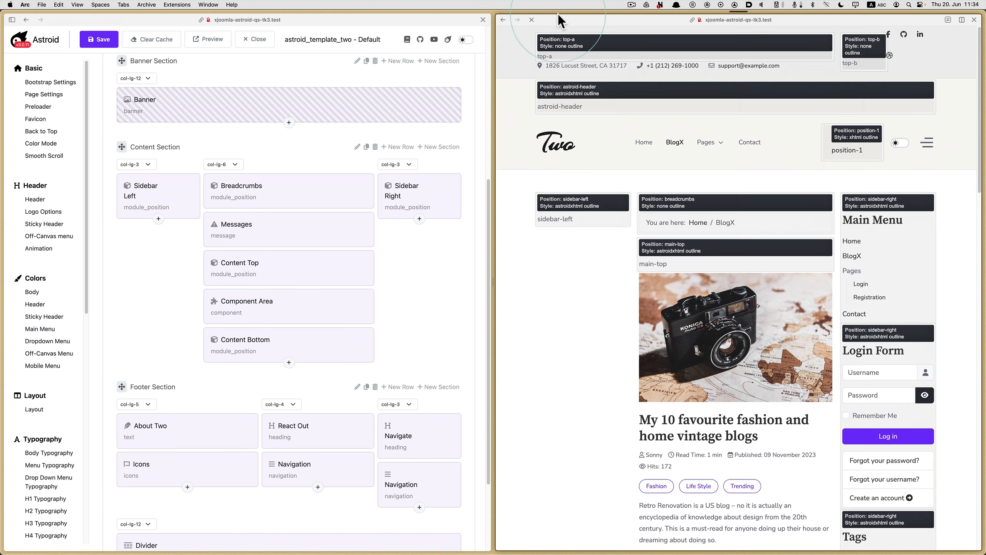
Step: Close the template style and open the BlogX item of the Main Menu to examine its menu item type
left_click(272, 39)
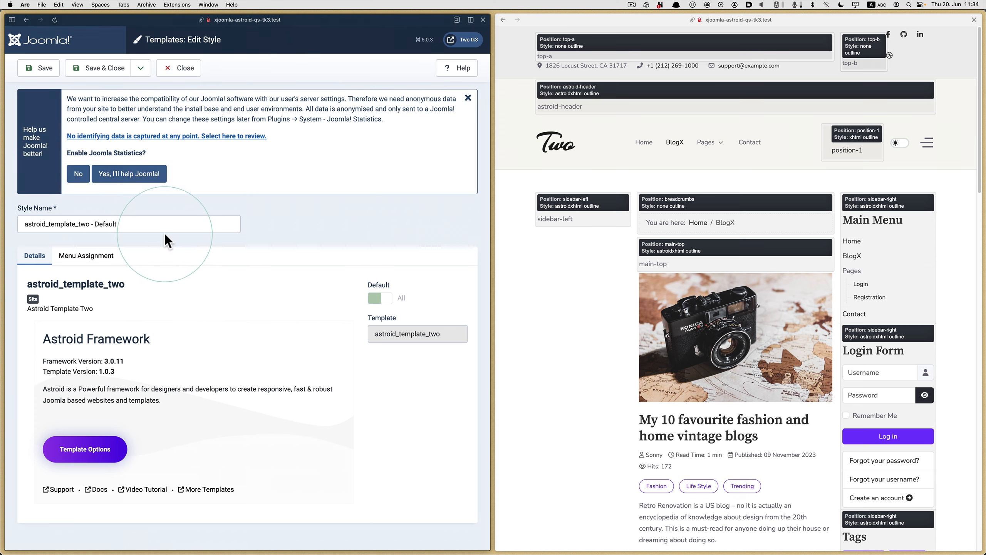
left_click(193, 74)
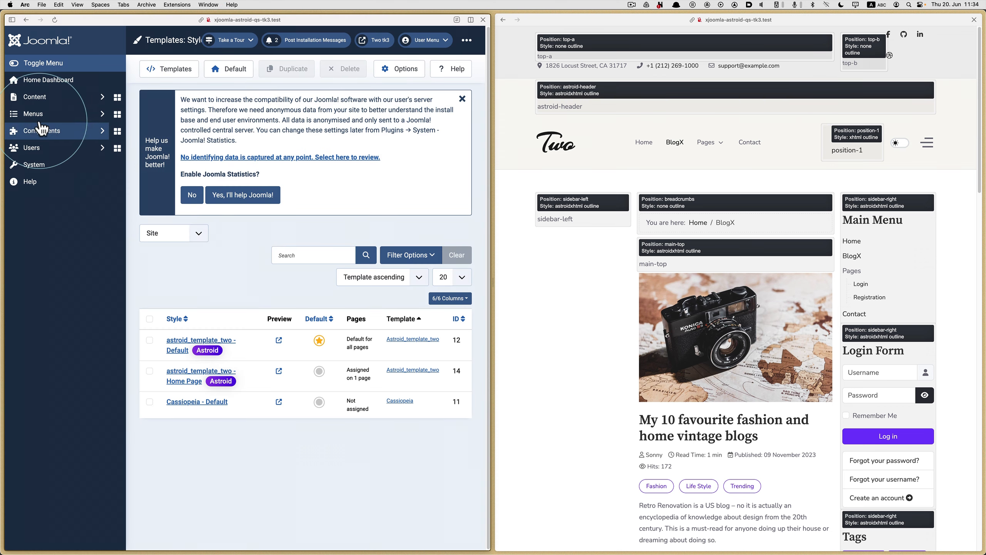
left_click(40, 117)
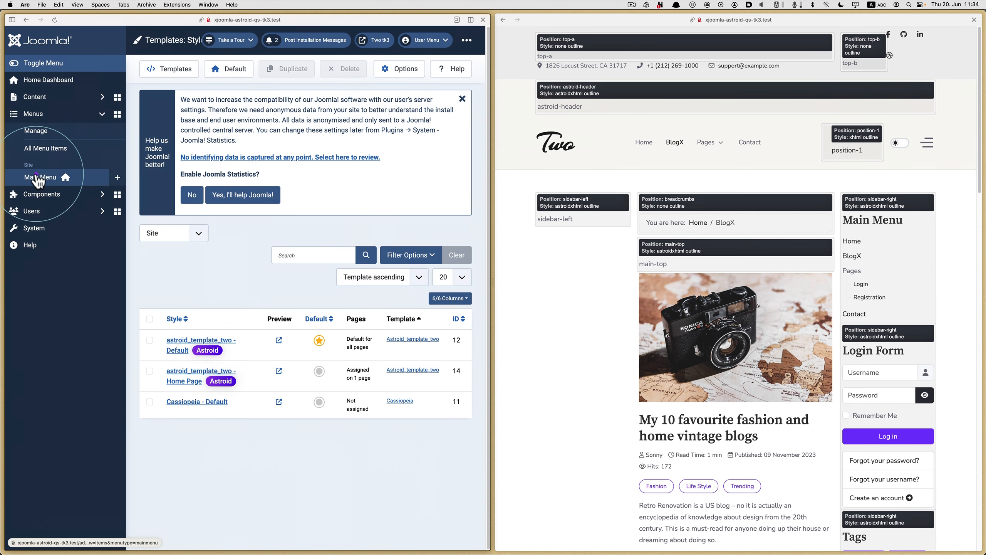
left_click(39, 177)
scroll(321, 352, "down", 3)
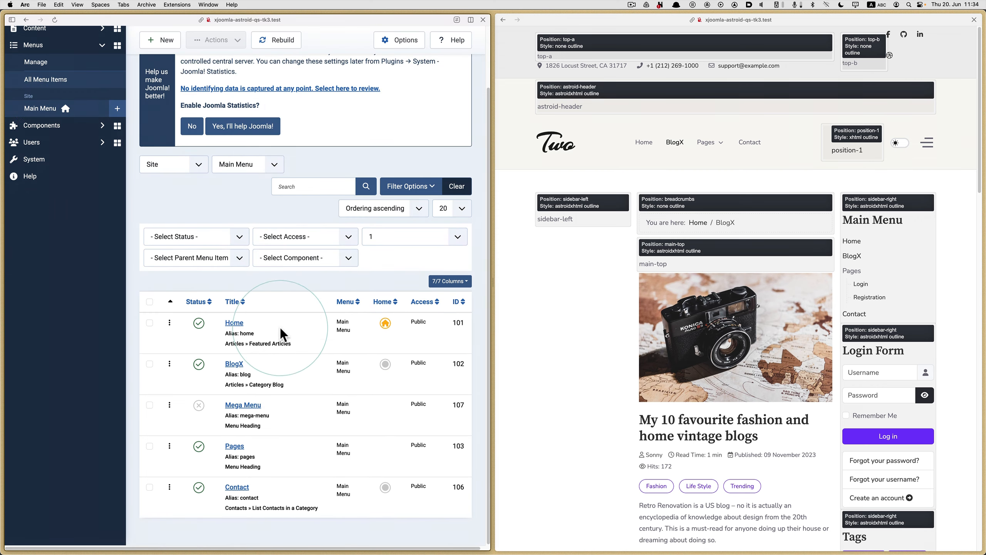
left_click(235, 367)
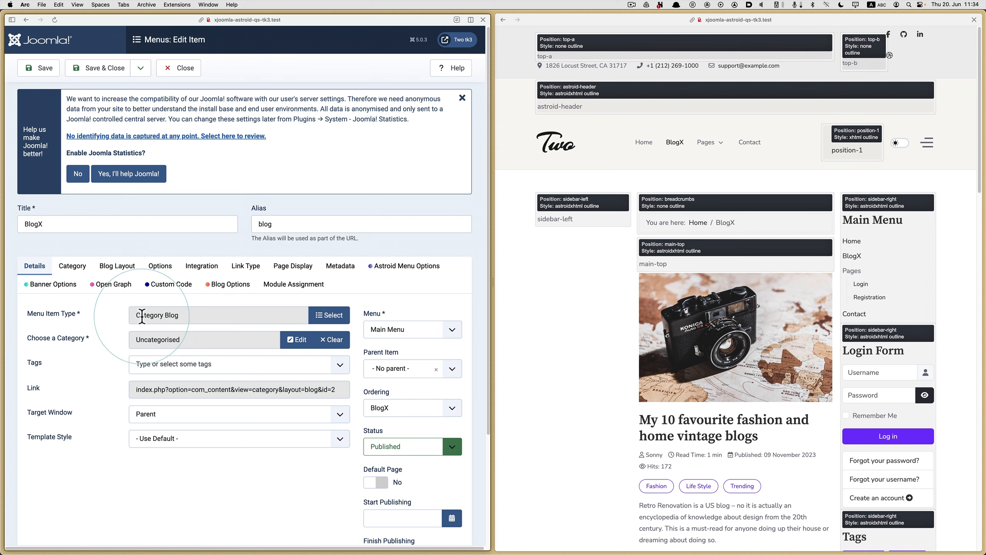
Step: Close the BlogX item, view the available menu item types in the Contact item, and save and close it
left_click(178, 69)
scroll(209, 443, "down", 3)
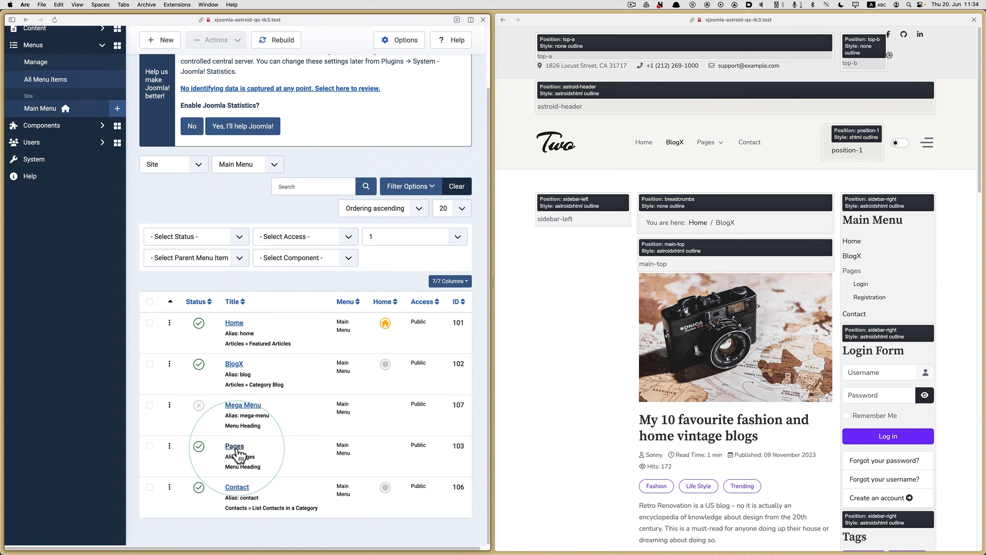
left_click(237, 487)
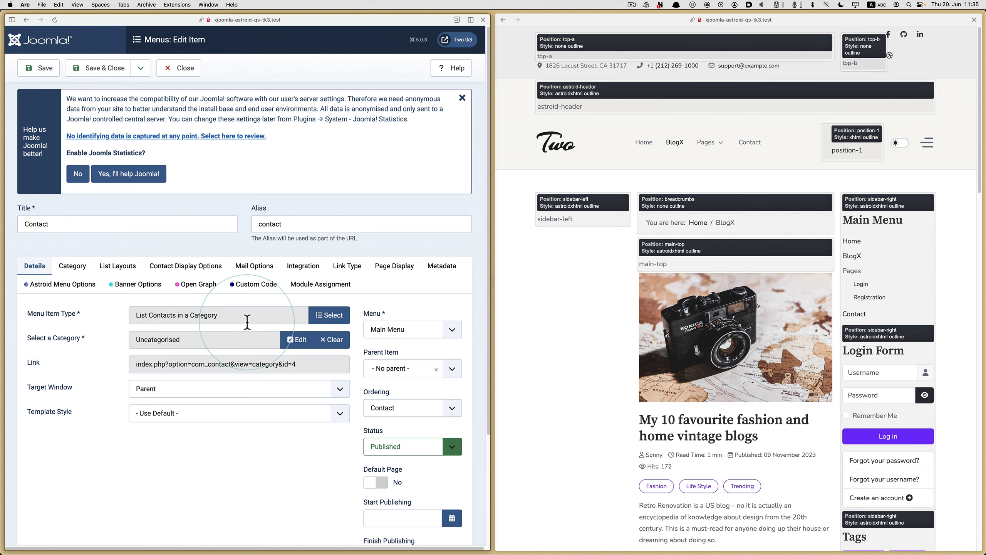
left_click(328, 315)
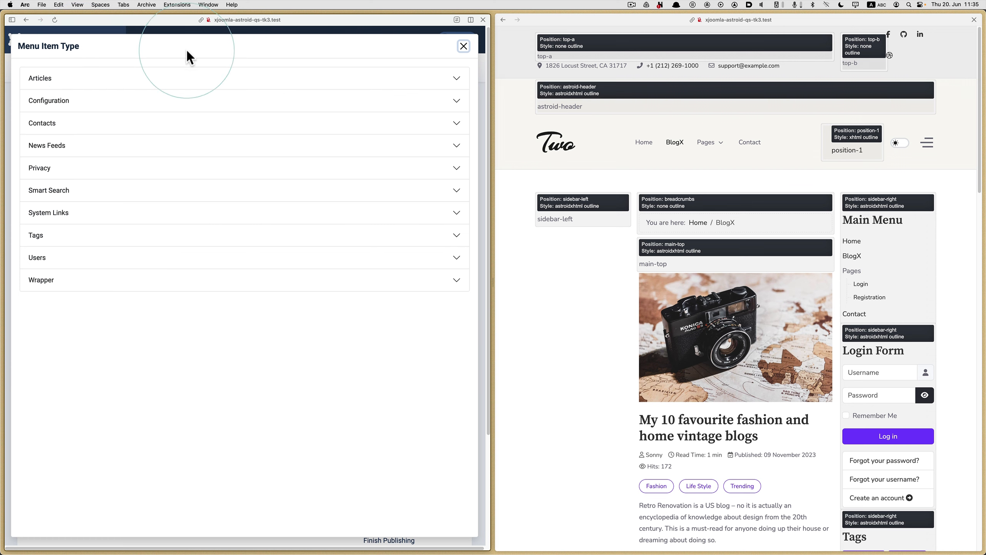
left_click(464, 47)
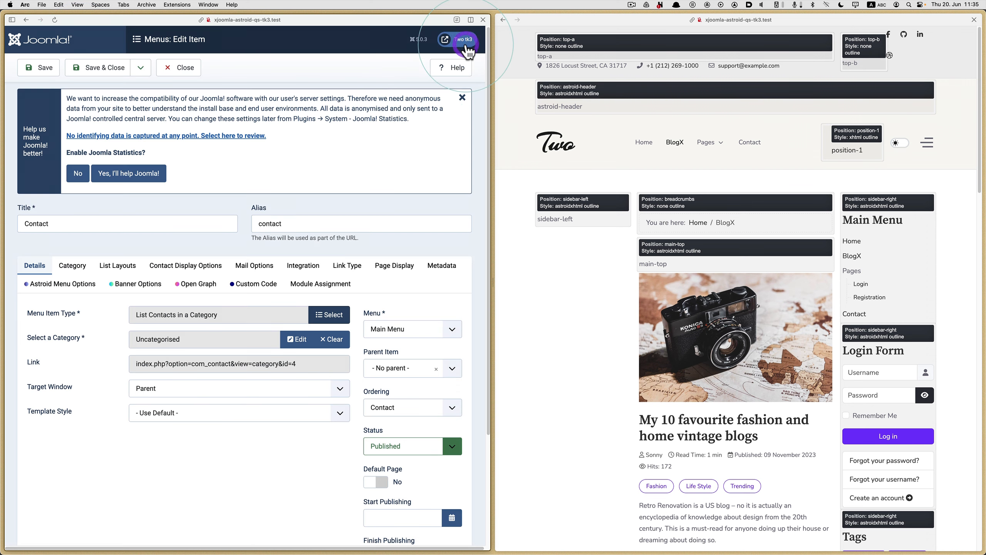
left_click(101, 68)
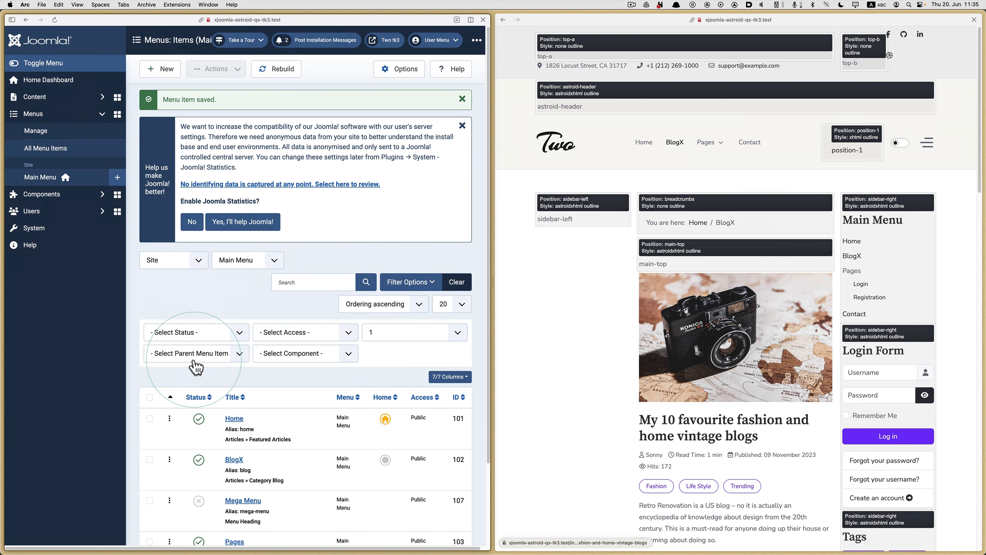
Step: Open the layout builder of the astroid_template_two - Default style and compare its Content Section with the module positions on the BlogX page
left_click(58, 229)
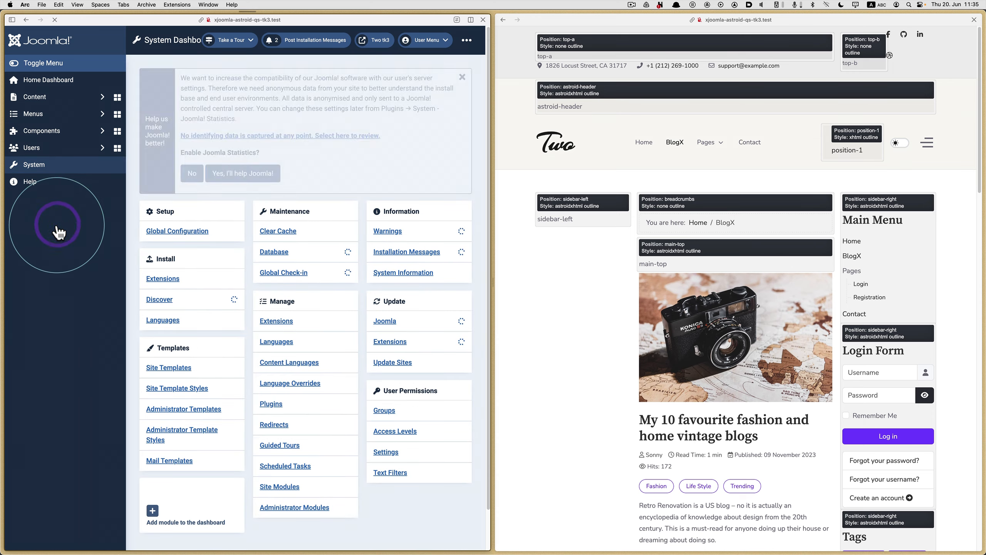
left_click(187, 390)
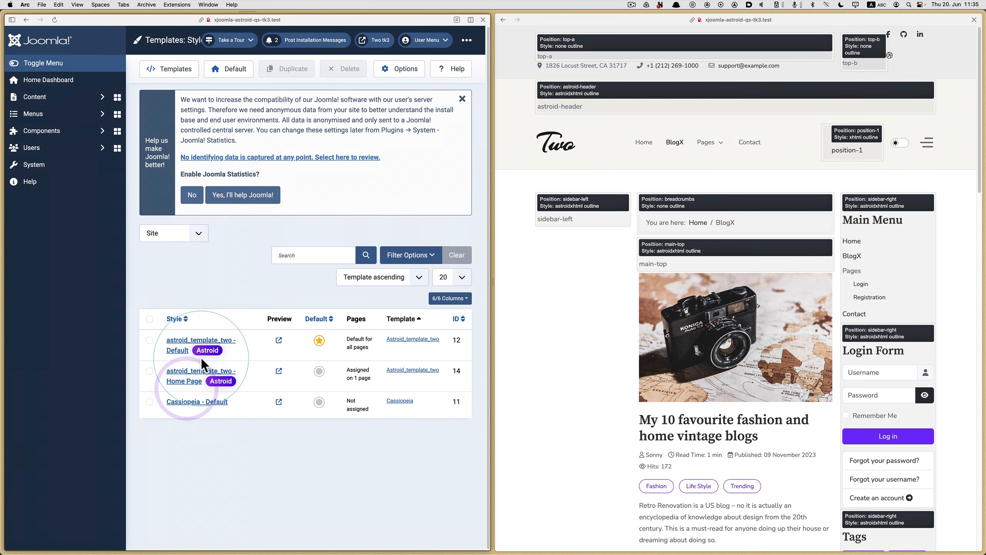
left_click(225, 340)
left_click(94, 445)
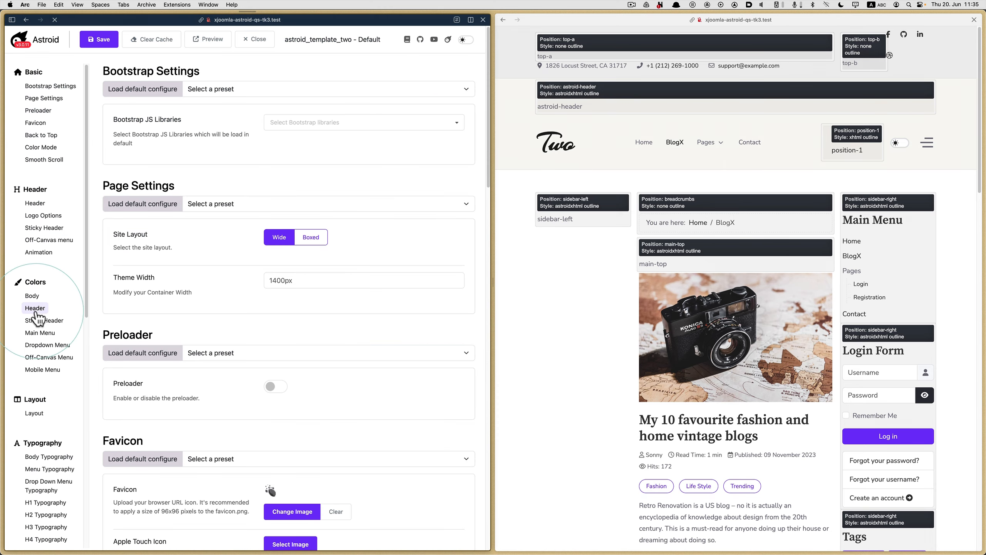
left_click(34, 415)
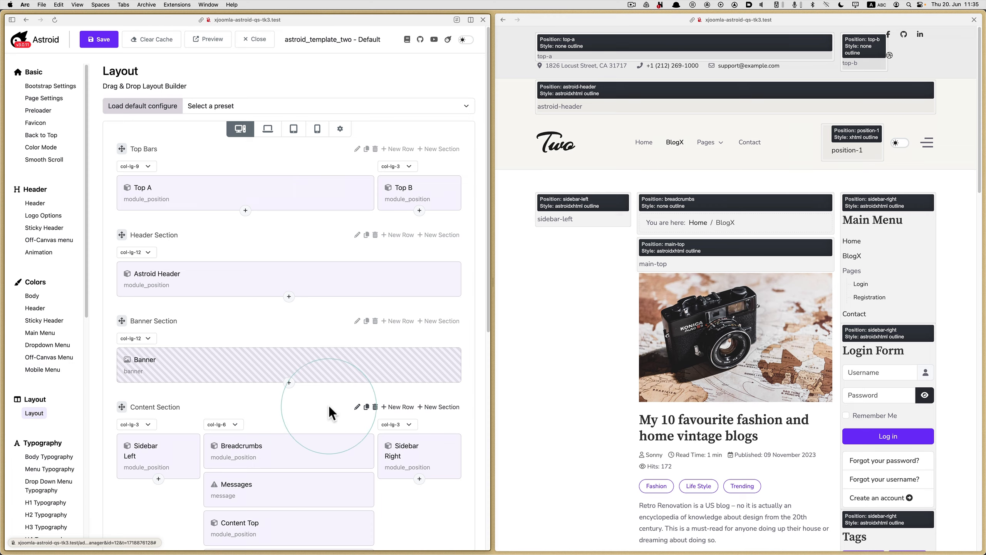
scroll(328, 406, "down", 10)
scroll(349, 410, "up", 3)
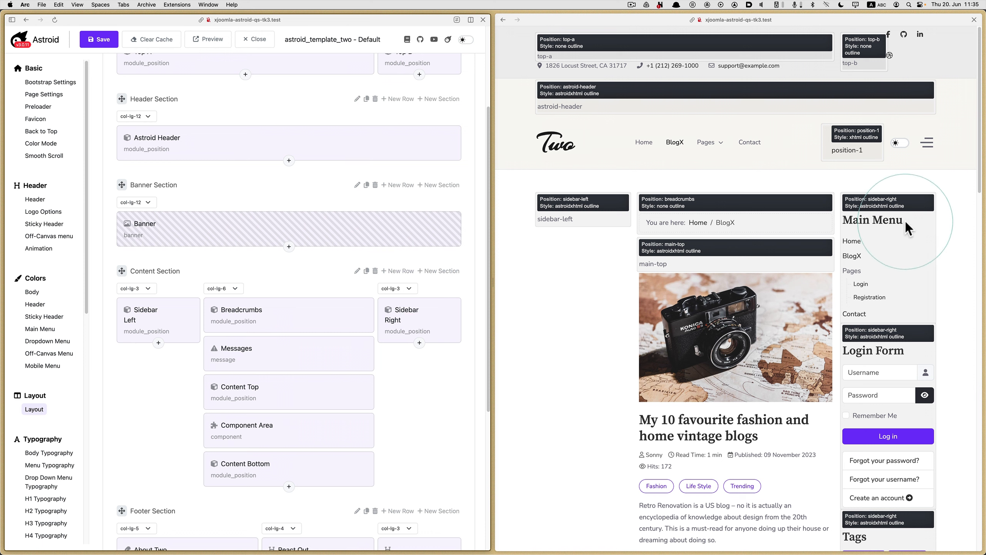
scroll(868, 483, "down", 3)
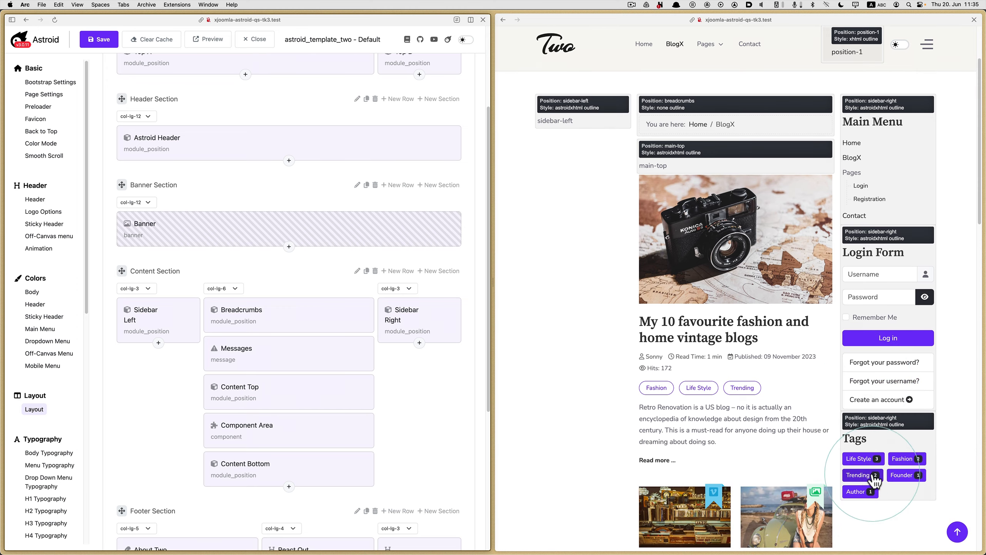
scroll(307, 427, "up", 4)
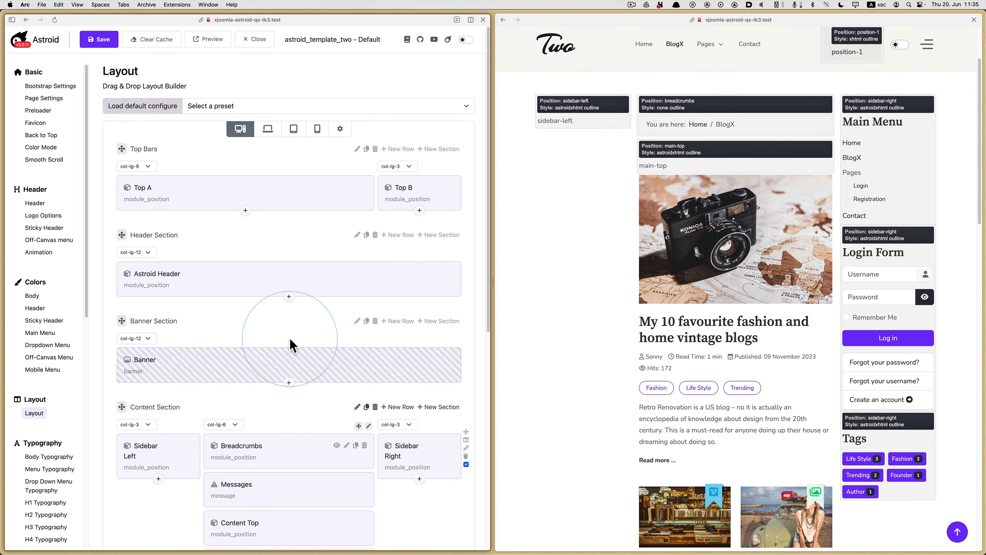
Step: Close the template style and unpublish the Tags module in the site modules list
left_click(249, 40)
left_click(189, 69)
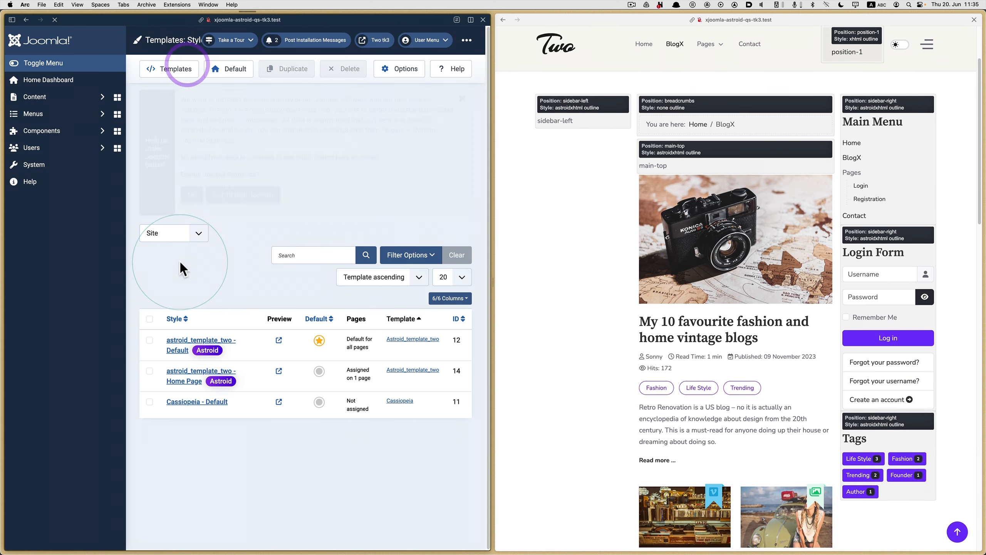
left_click(48, 102)
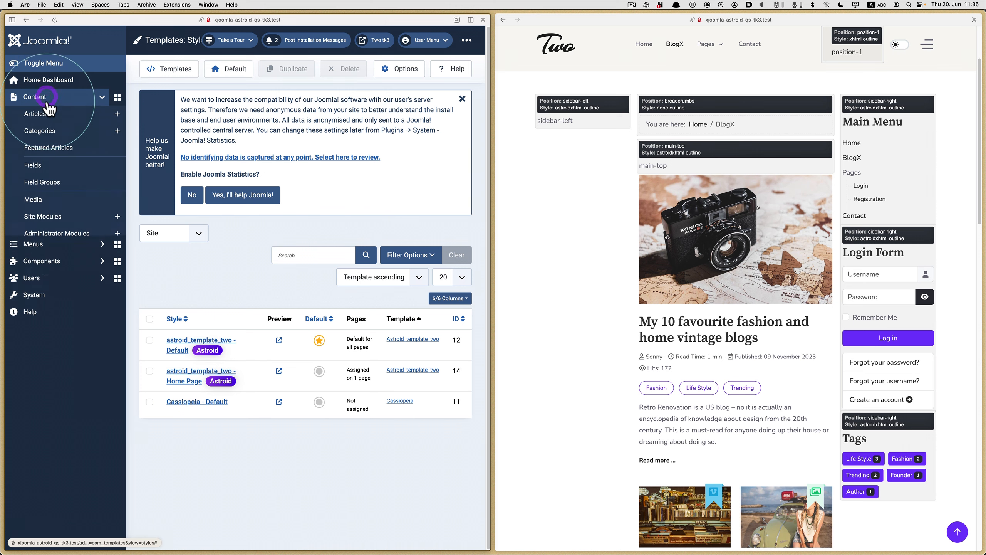
left_click(39, 217)
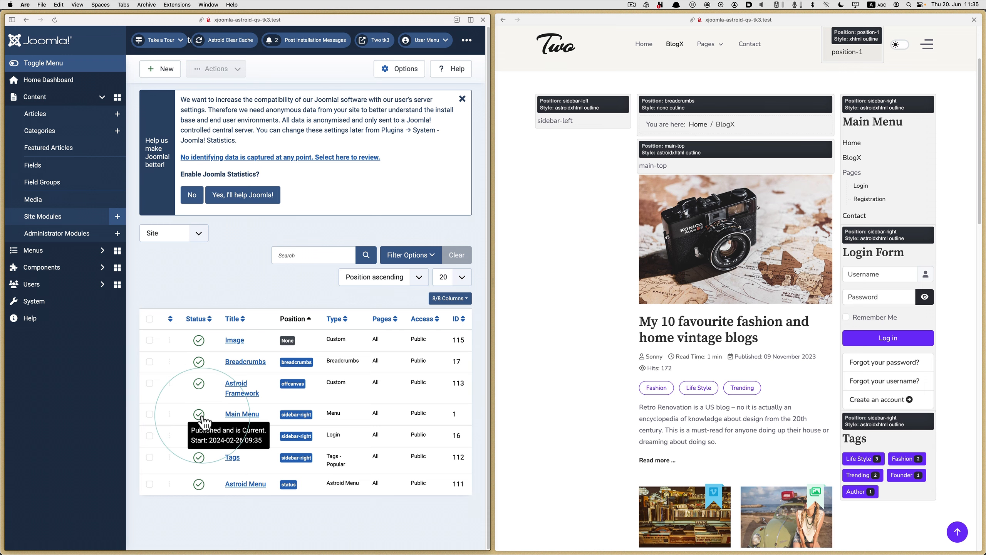
left_click(198, 458)
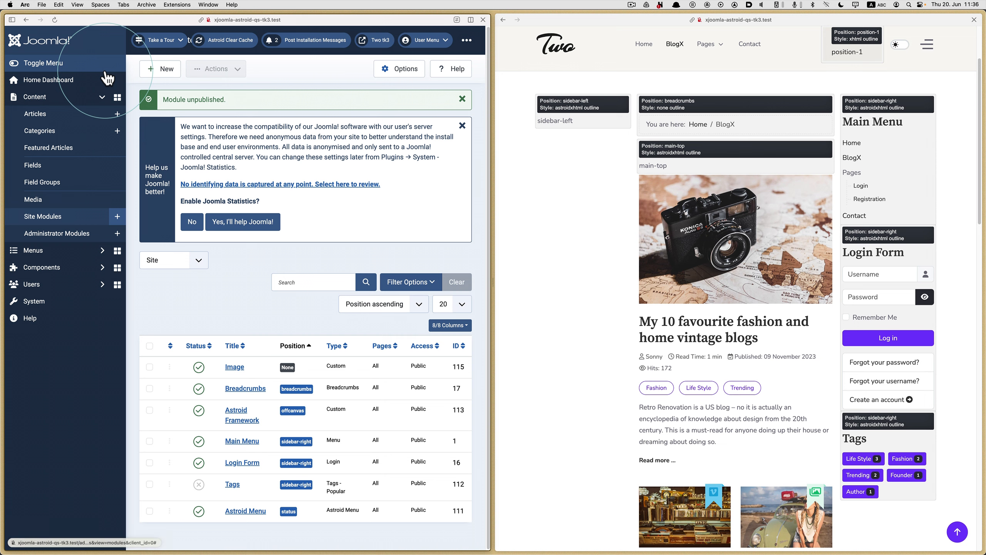
Step: Reload the BlogX page, examine its sidebar-right position, and publish the Tags module again
left_click(603, 284)
key("super+r")
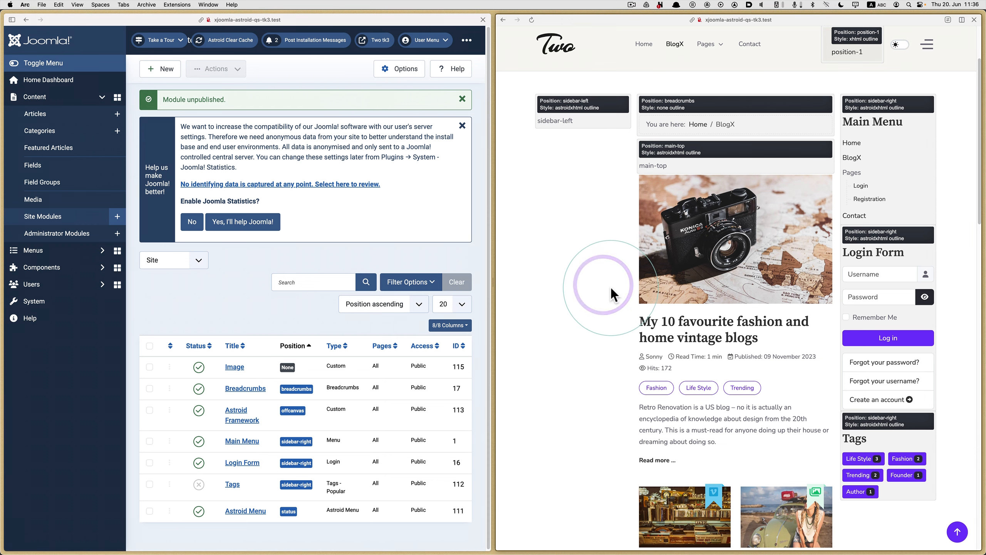
scroll(891, 436, "down", 2)
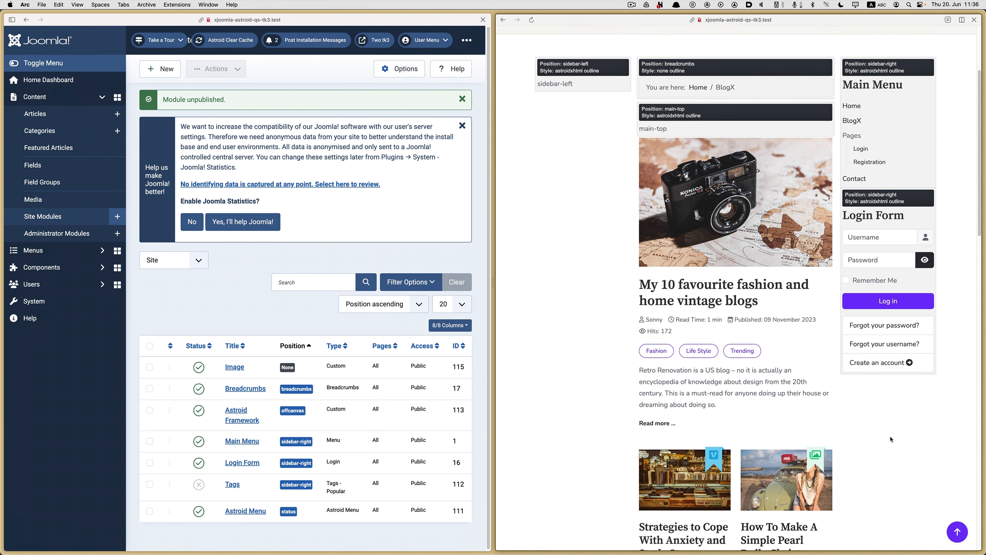
scroll(890, 437, "up", 4)
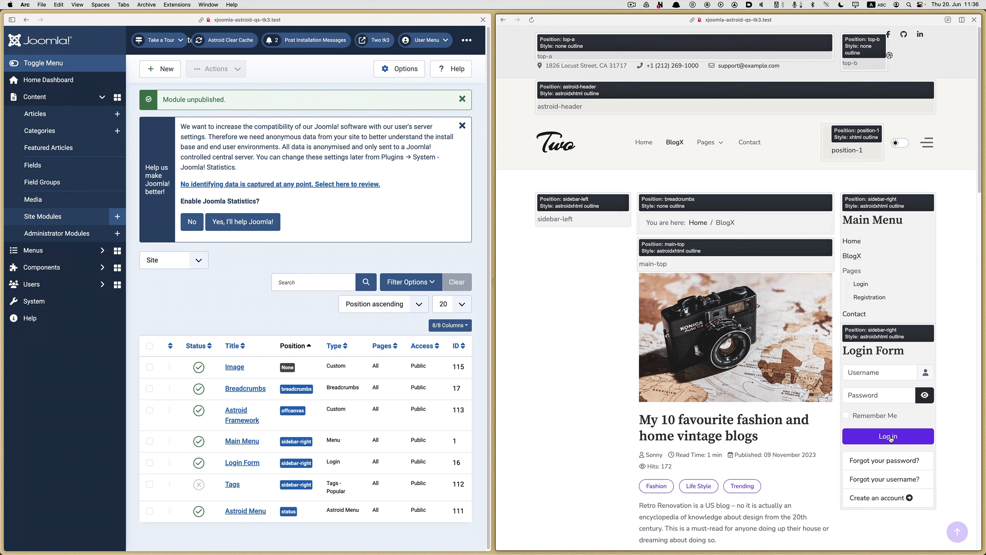
left_click(199, 485)
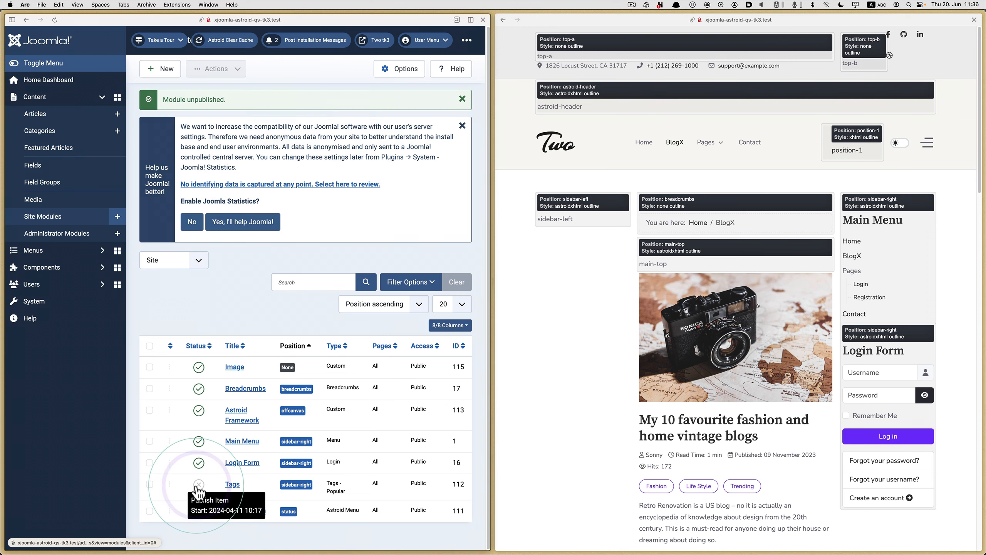
Step: Open the layout builder of the astroid_template_two - Default site template style at its Content Section
left_click(44, 303)
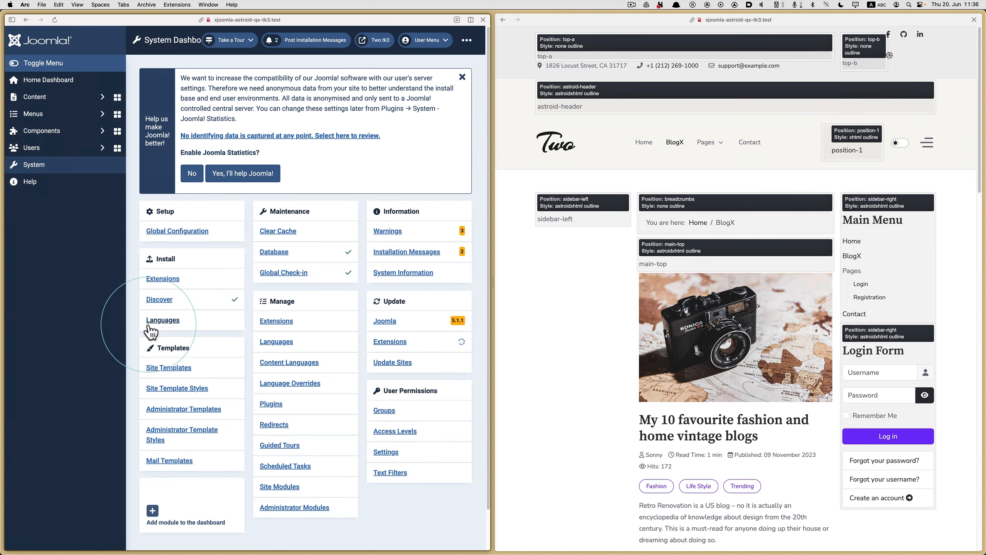
left_click(168, 387)
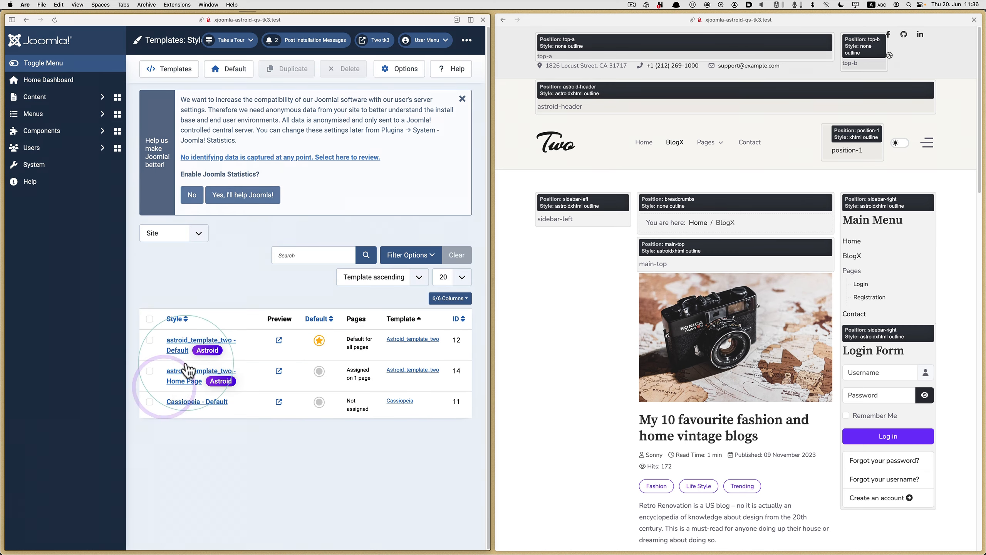
left_click(185, 344)
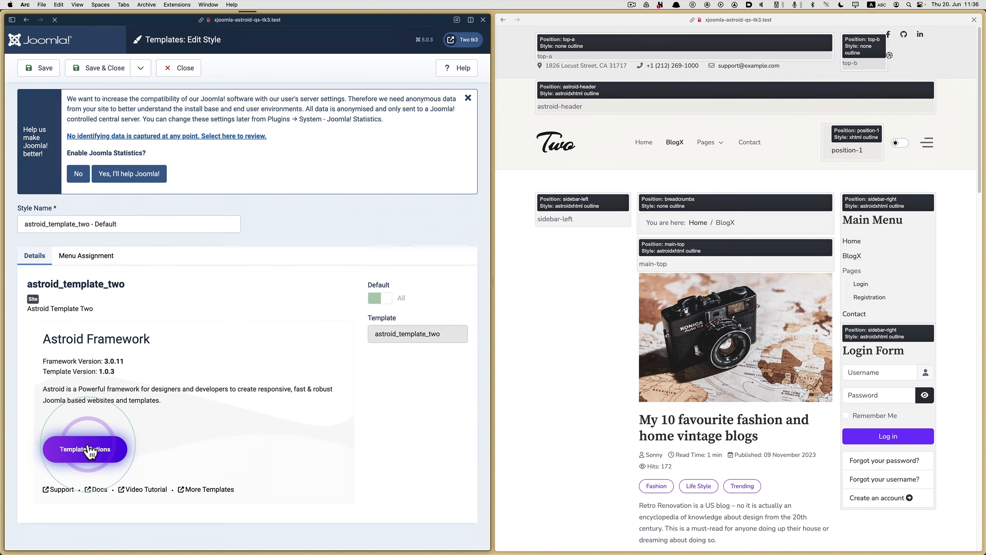
left_click(35, 414)
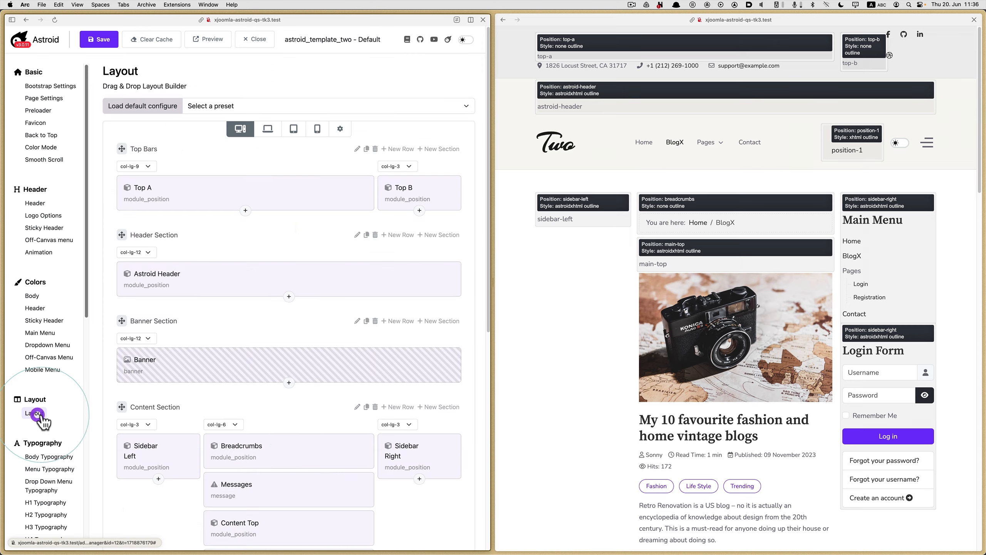
scroll(336, 427, "down", 4)
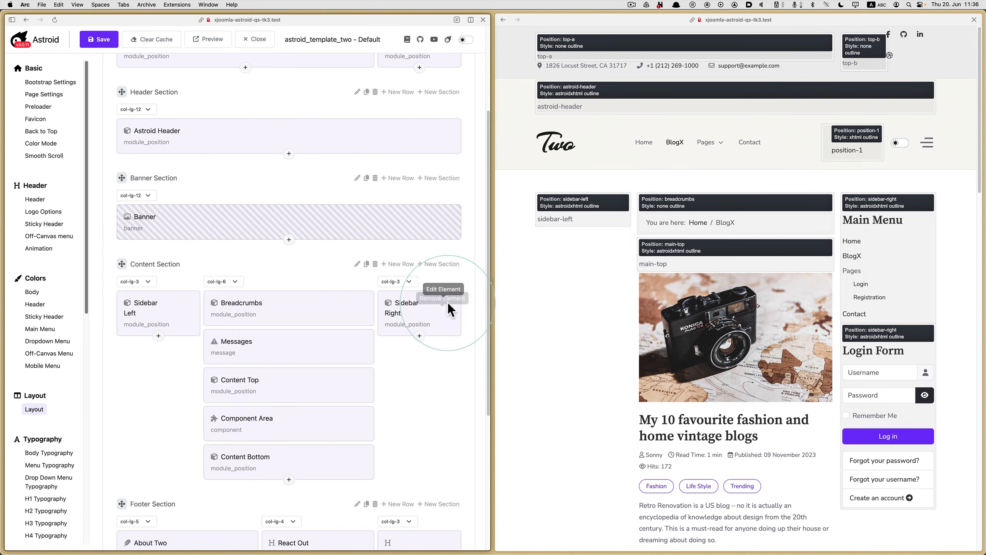
Step: Disable the Sidebar Right element in the Content Section, save the style, and reload the BlogX page
left_click(435, 303)
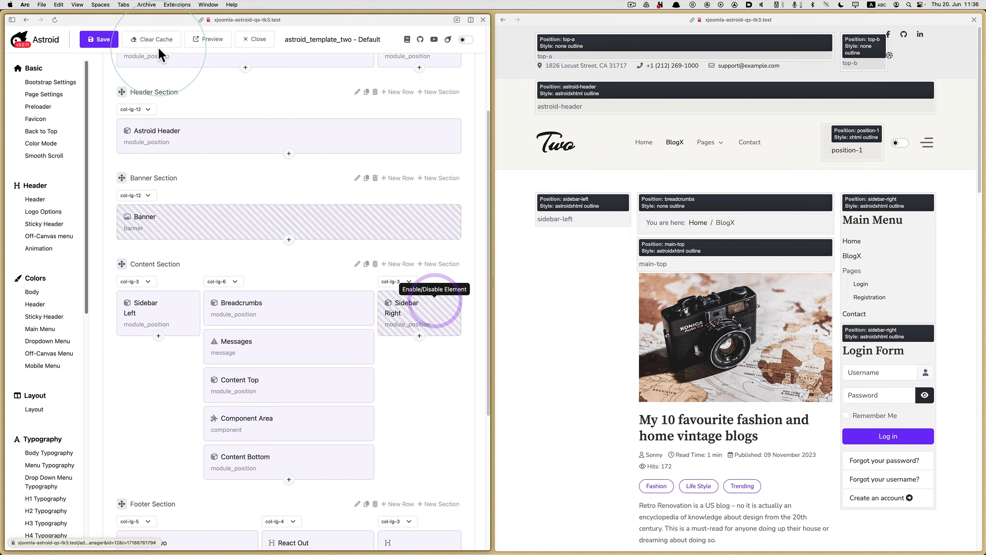
left_click(100, 39)
left_click(932, 182)
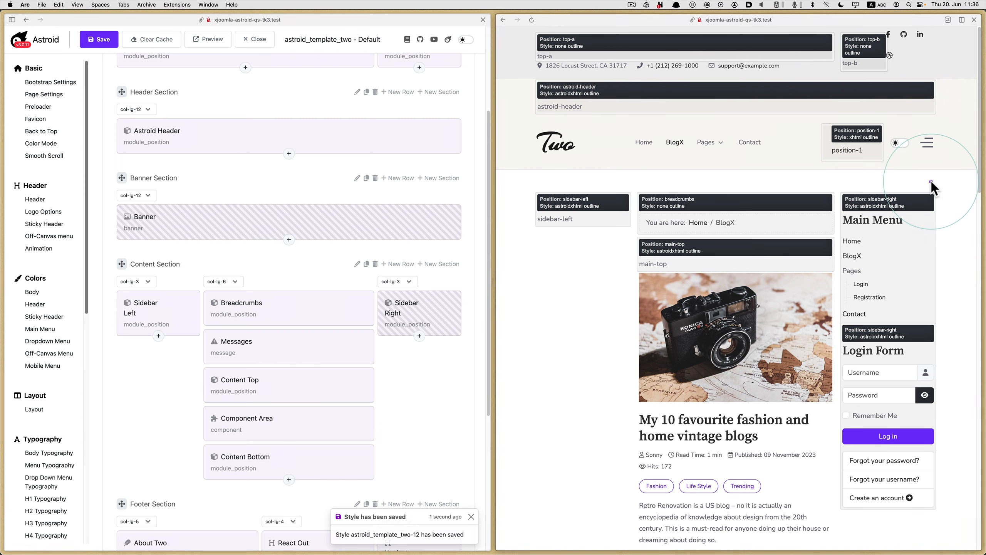
key("super+r")
mouse_move(707, 144)
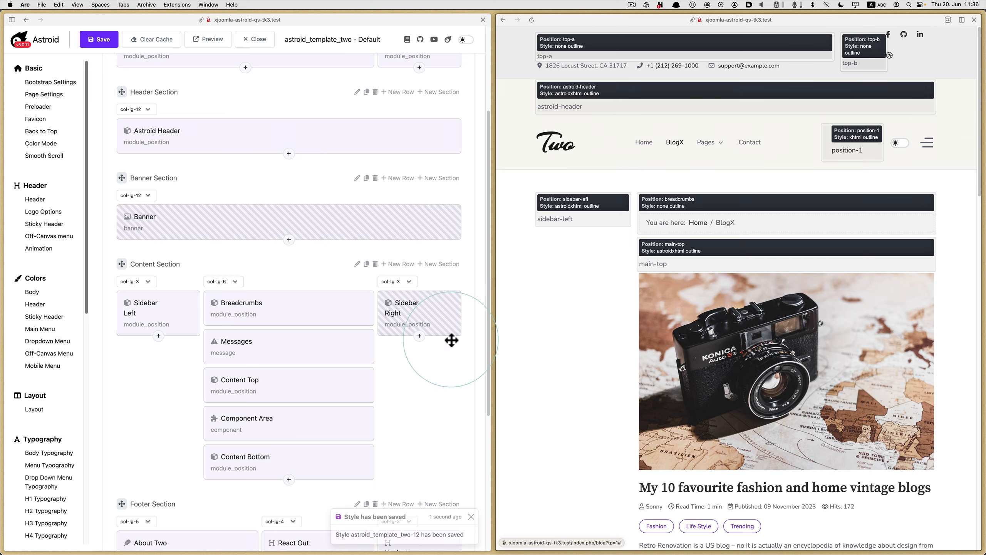
Step: Compare the layout's Footer Section with the footer area of the BlogX page
scroll(251, 156, "up", 4)
scroll(251, 156, "down", 10)
scroll(251, 157, "up", 10)
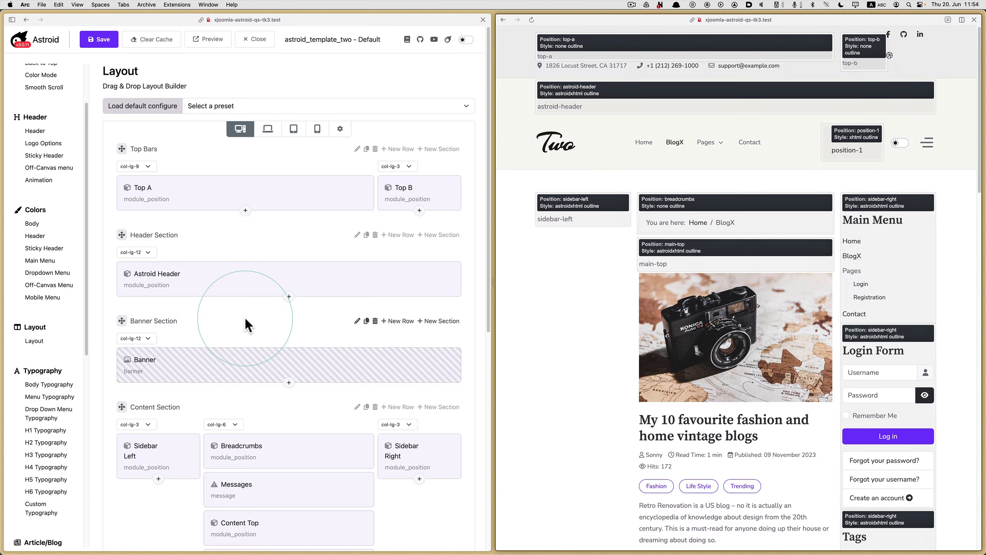
scroll(246, 334, "down", 10)
scroll(828, 375, "down", 10)
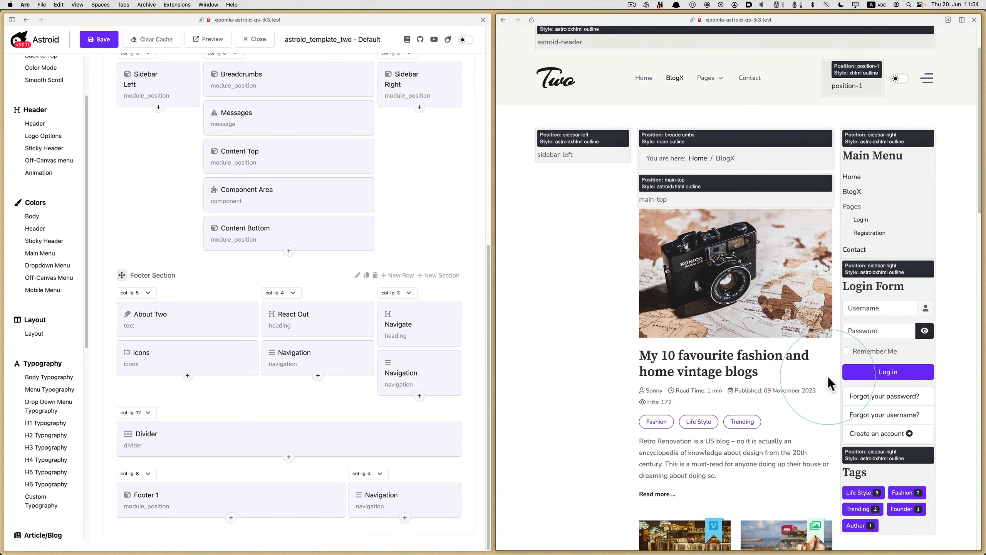
scroll(603, 397, "down", 15)
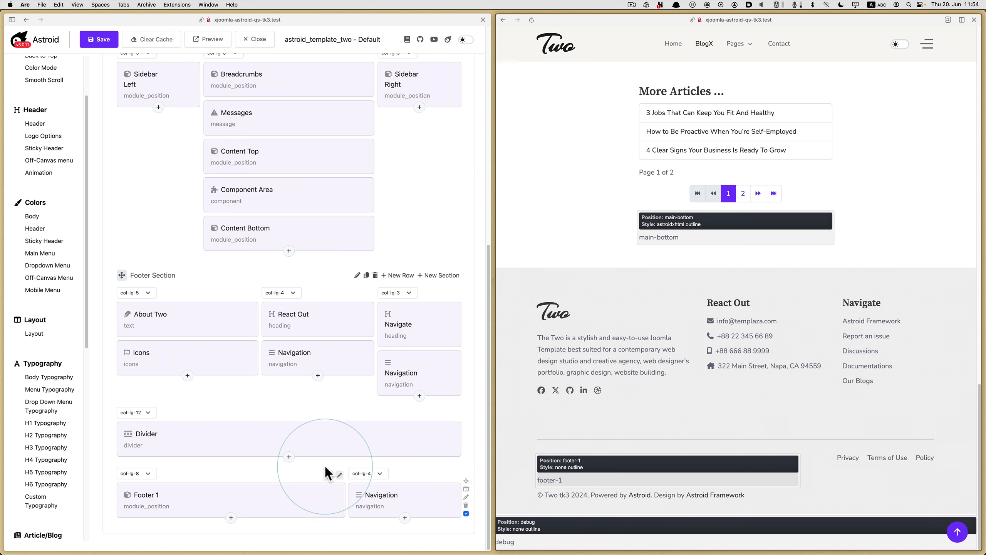
Step: View the Joomla Module and Widgets elements available for the footer's Divider column, and close the selection without adding any
left_click(289, 457)
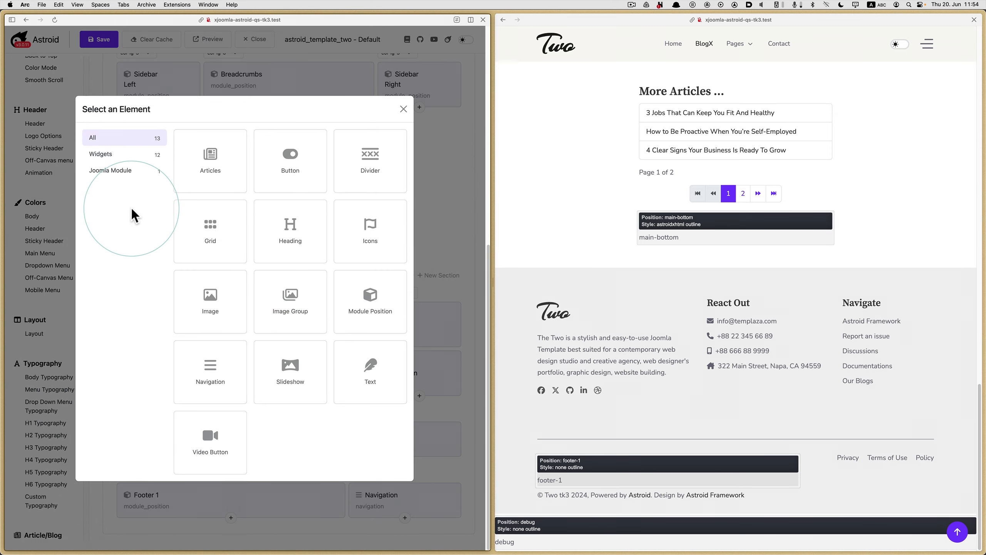
left_click(121, 173)
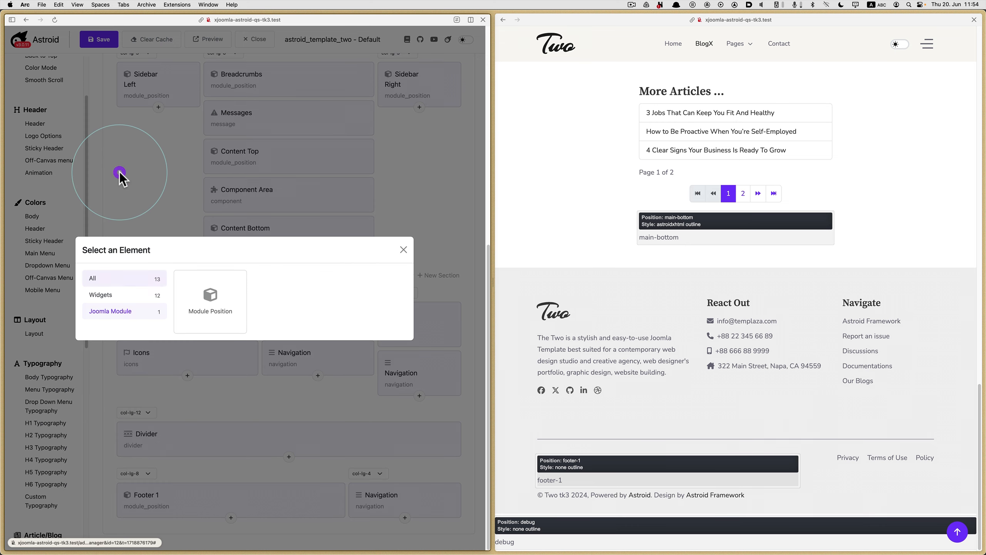
left_click(105, 296)
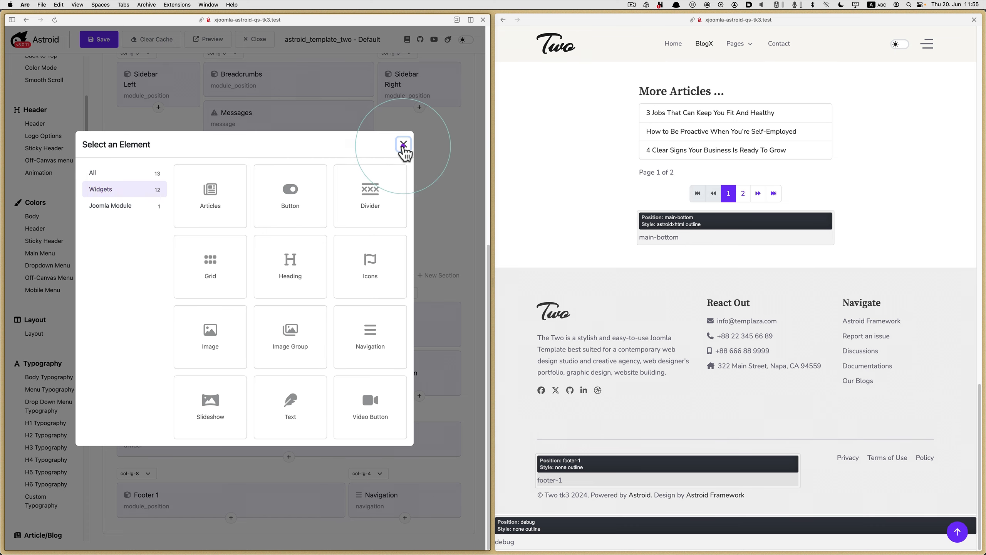
left_click(403, 144)
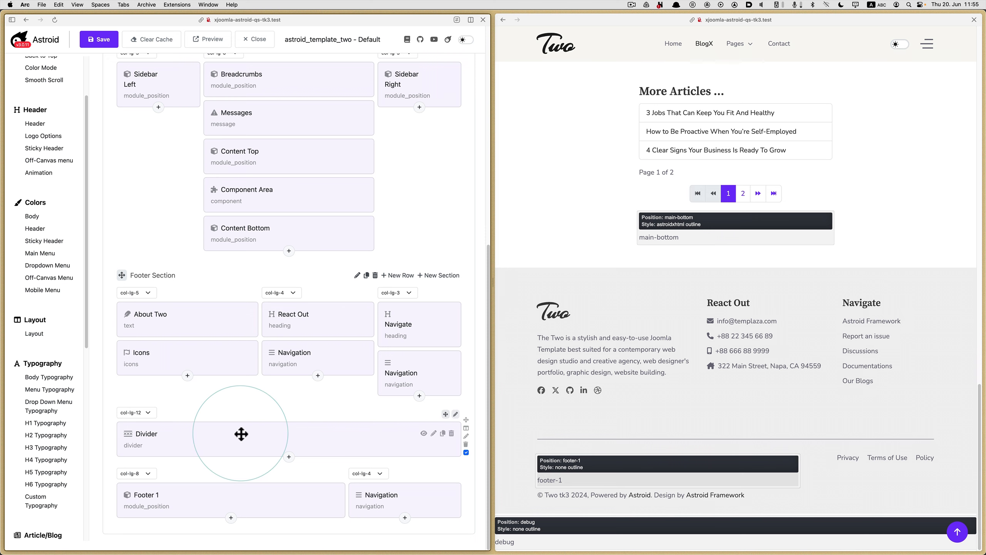
Step: Set the footer Divider's width to 300px and its light color to pink #FF89CF, and save the element and the style
left_click(434, 433)
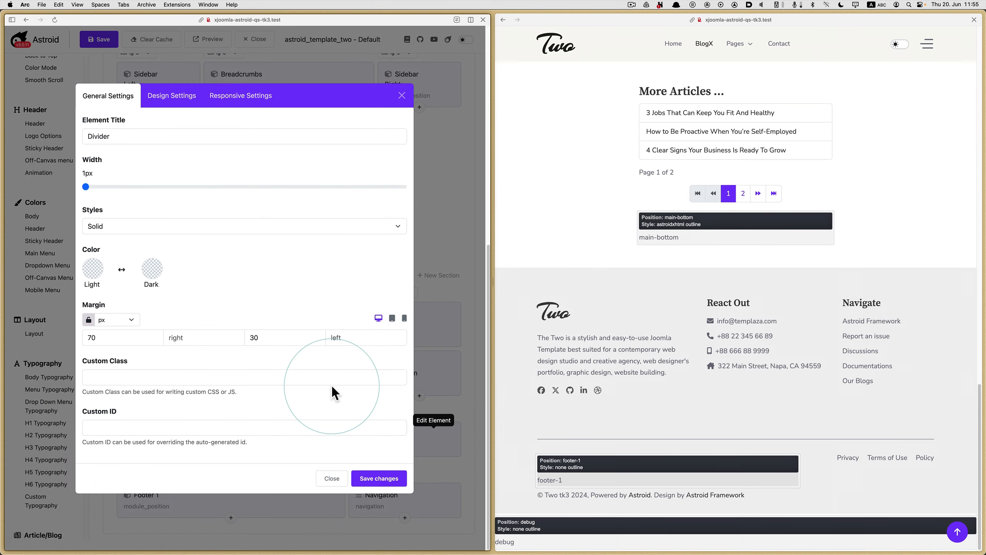
left_click_drag(83, 188, 457, 186)
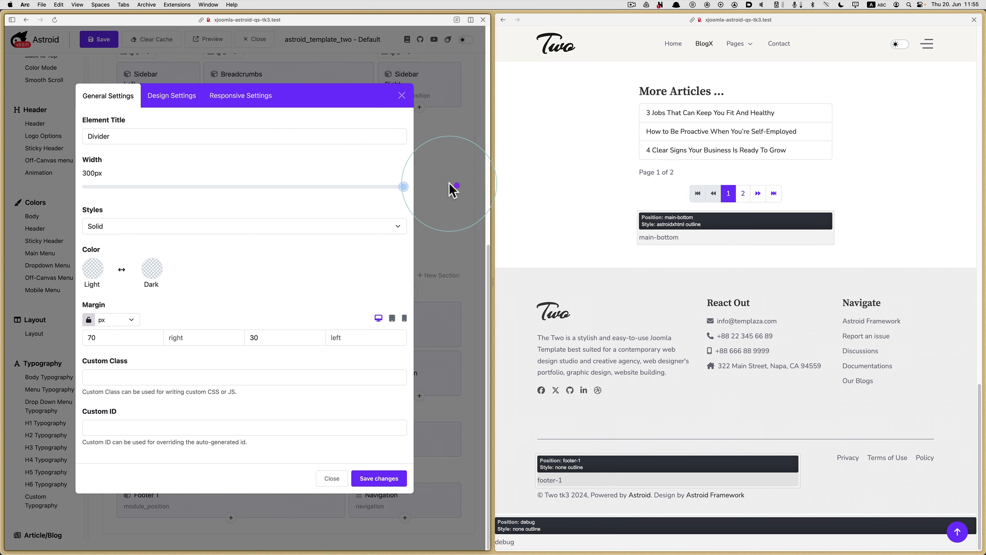
left_click(94, 272)
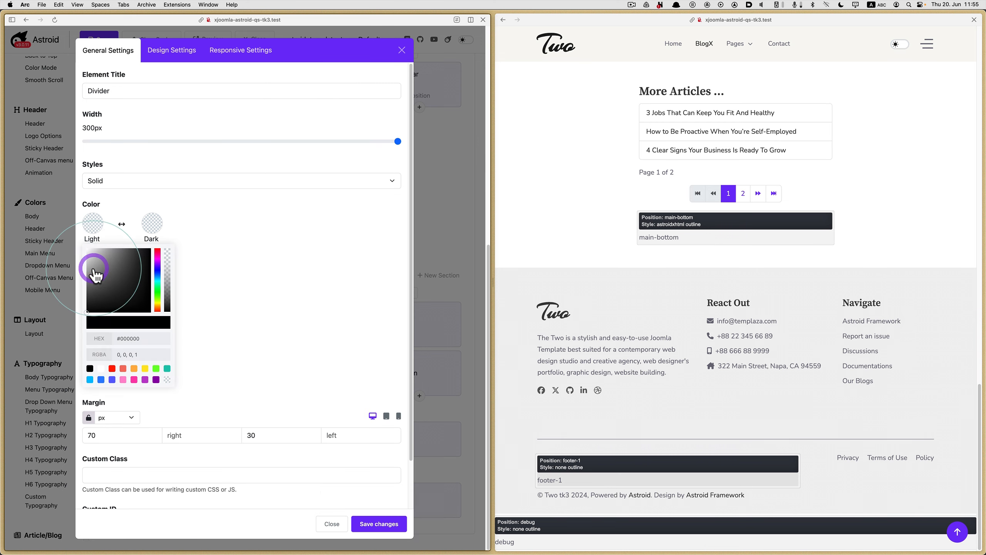
left_click(123, 380)
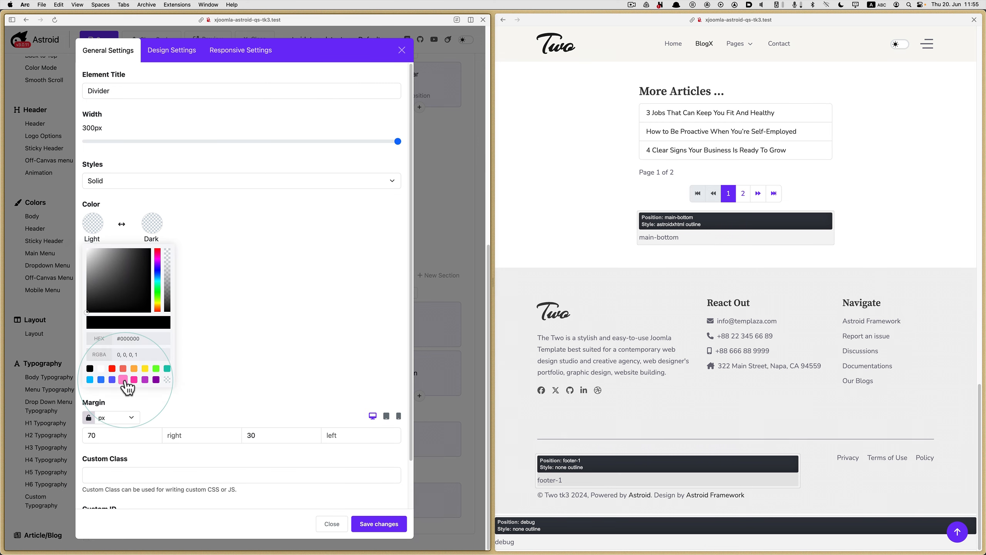
left_click(379, 523)
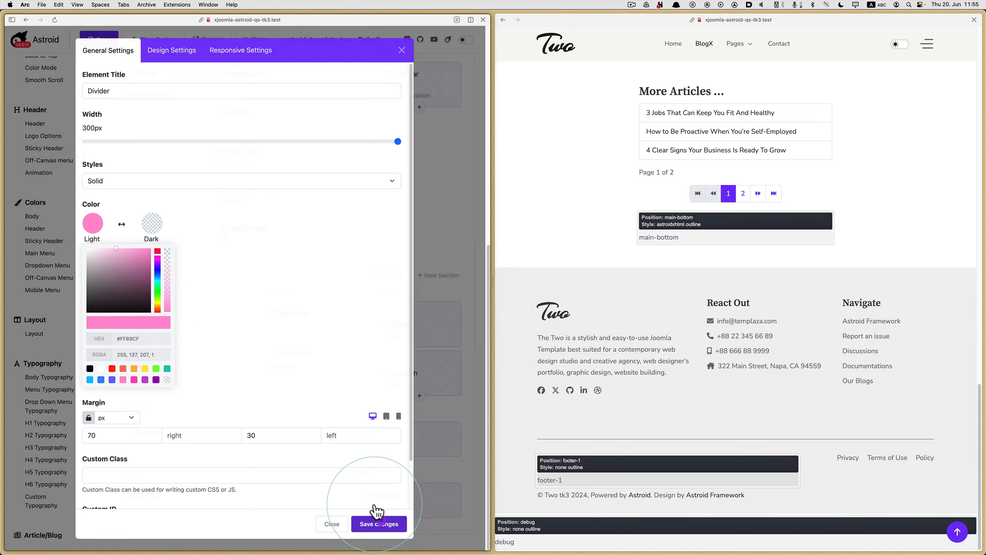
left_click(102, 39)
Step: Reload the BlogX page and examine the divider in its footer
left_click(527, 169)
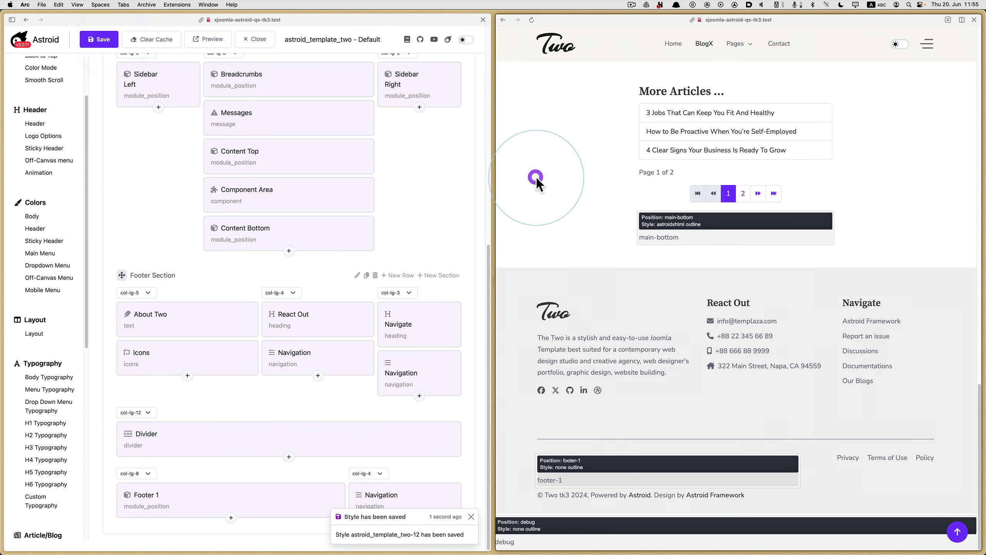
left_click(532, 18)
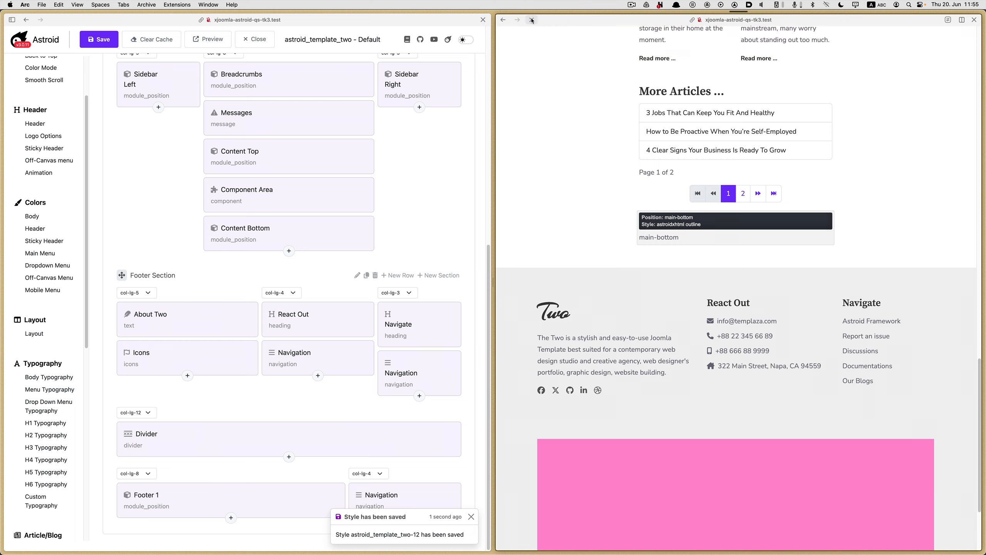
scroll(616, 269, "down", 5)
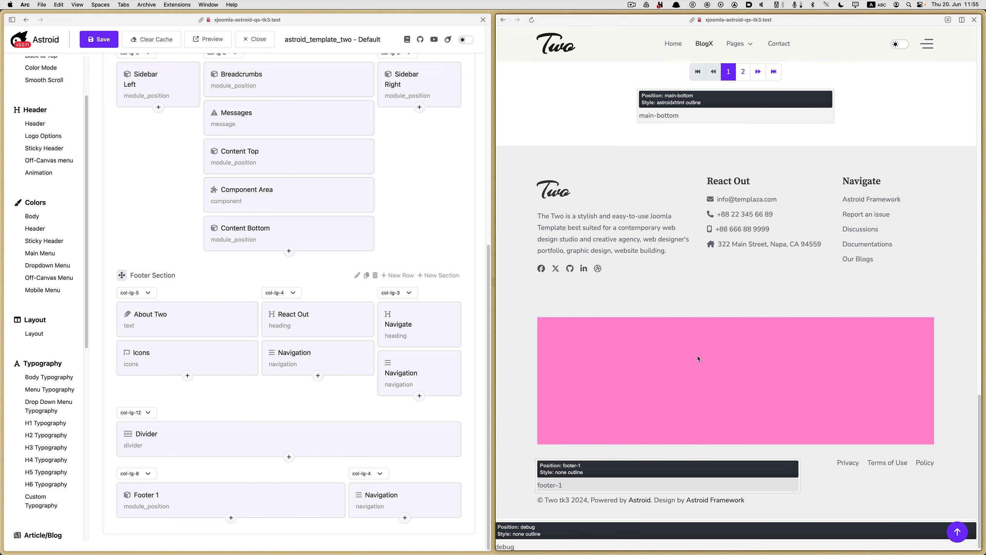
scroll(698, 359, "up", 10)
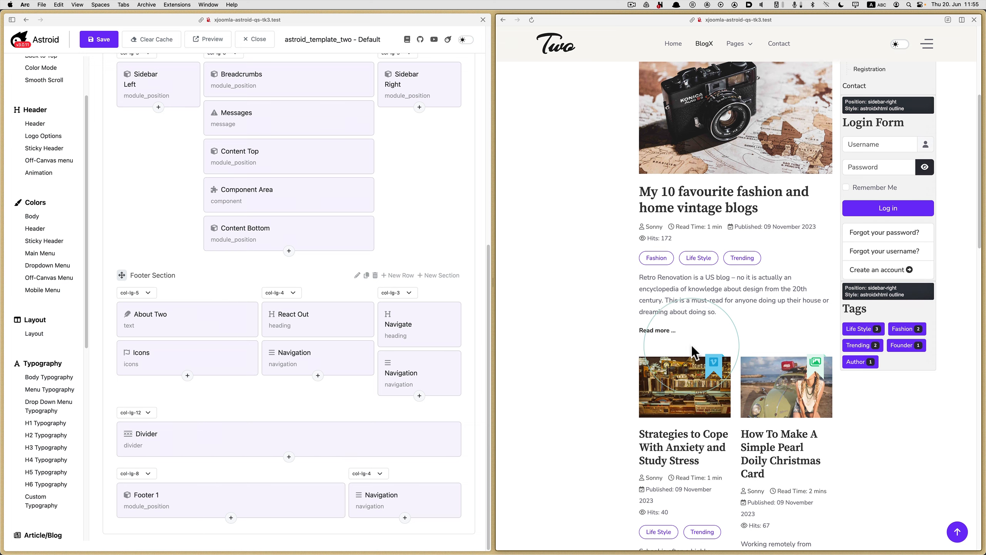
Step: Open the site's Home page and examine its content sections and footer
left_click(675, 44)
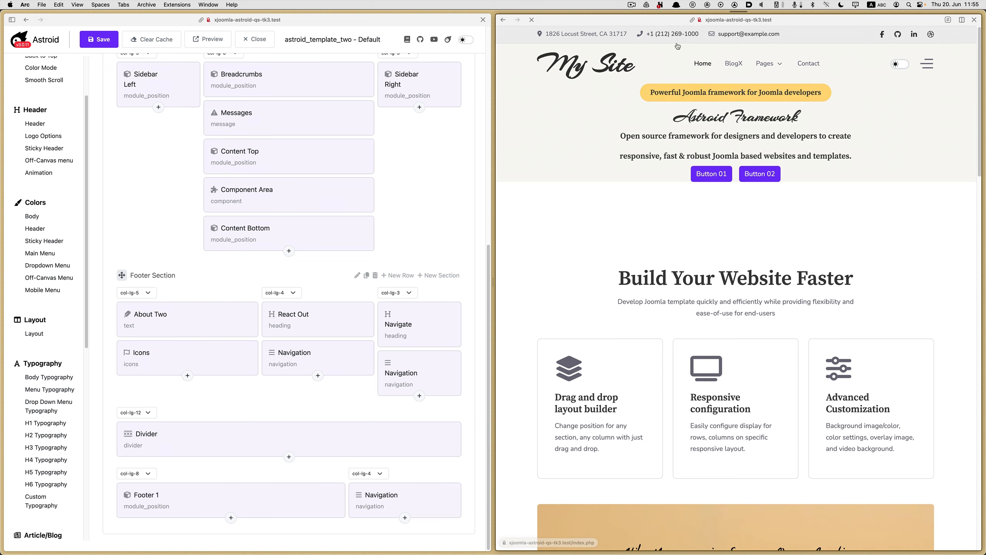
scroll(598, 218, "down", 15)
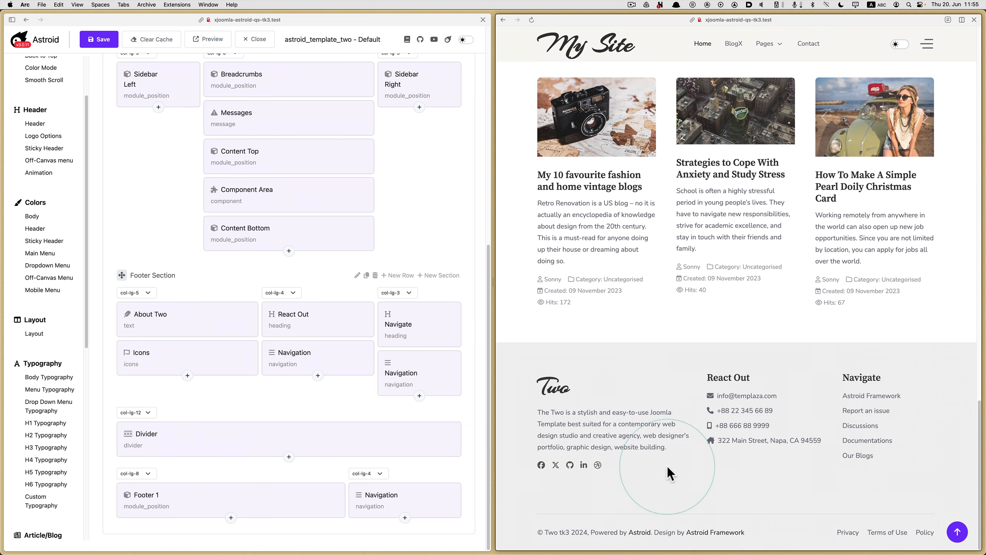
scroll(666, 472, "up", 20)
scroll(665, 470, "down", 5)
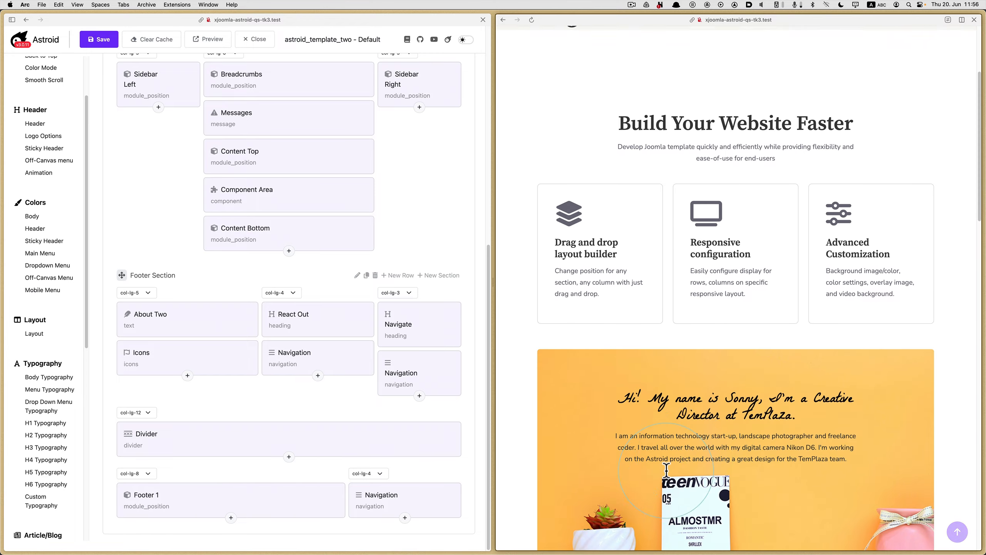
scroll(693, 268, "down", 8)
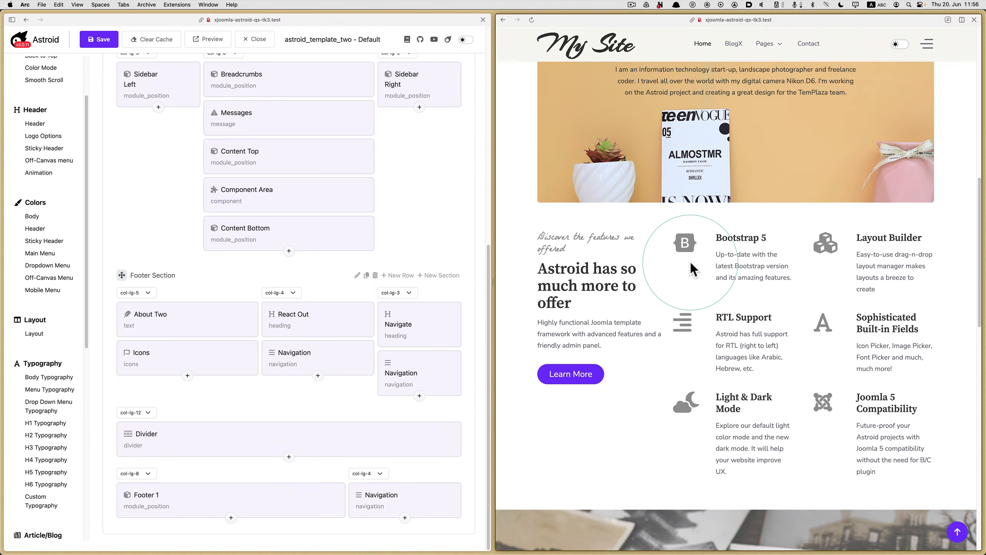
scroll(691, 264, "down", 5)
scroll(688, 285, "up", 15)
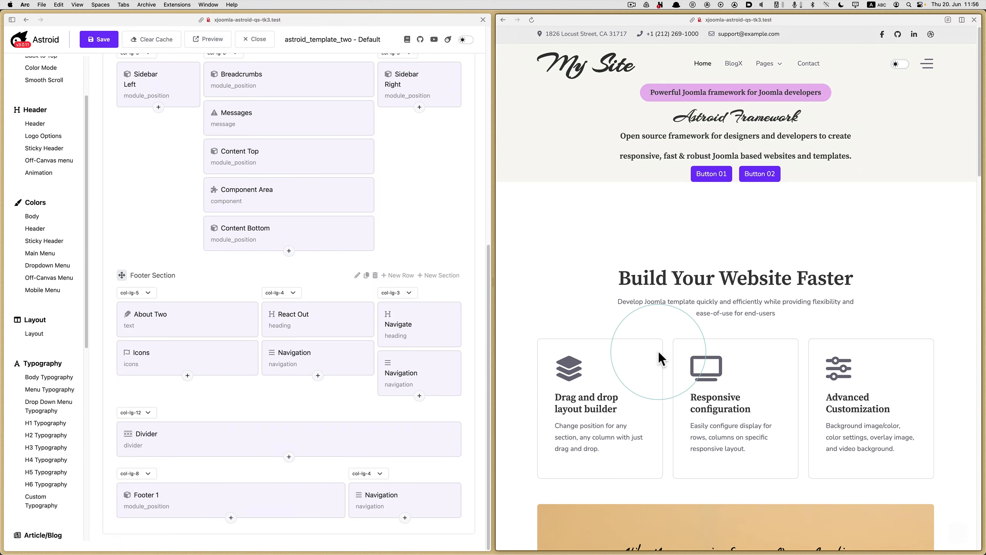